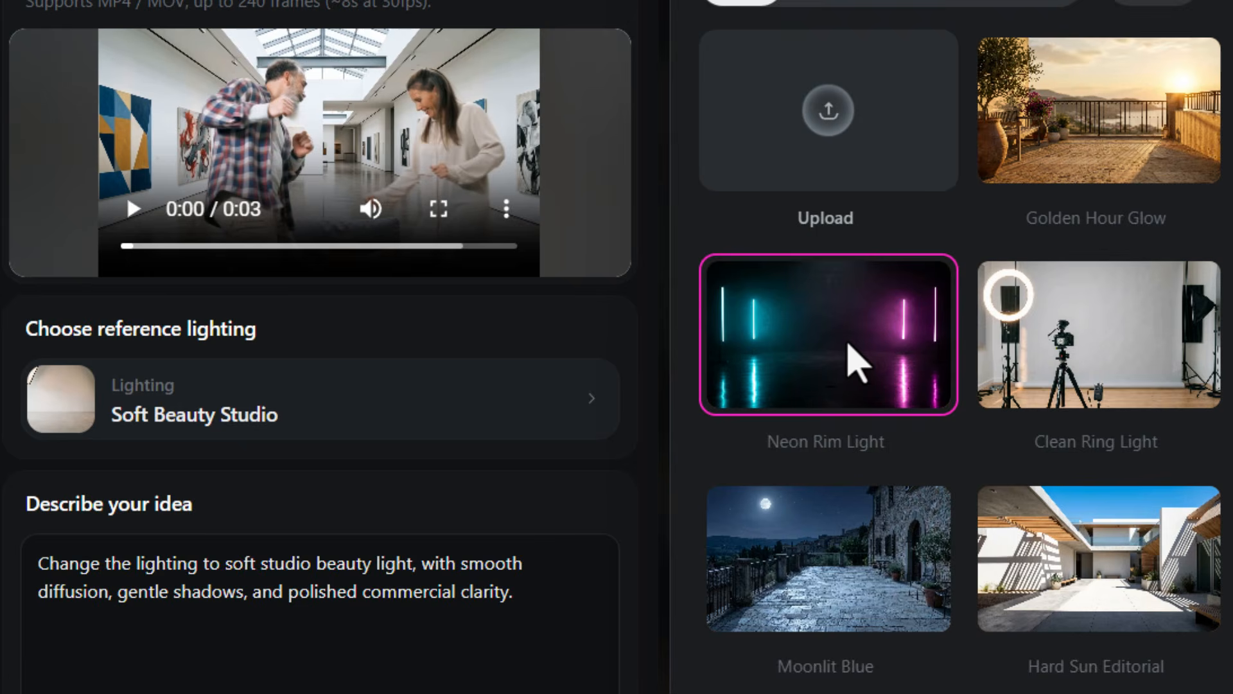
scroll(385, 132, down, 5)
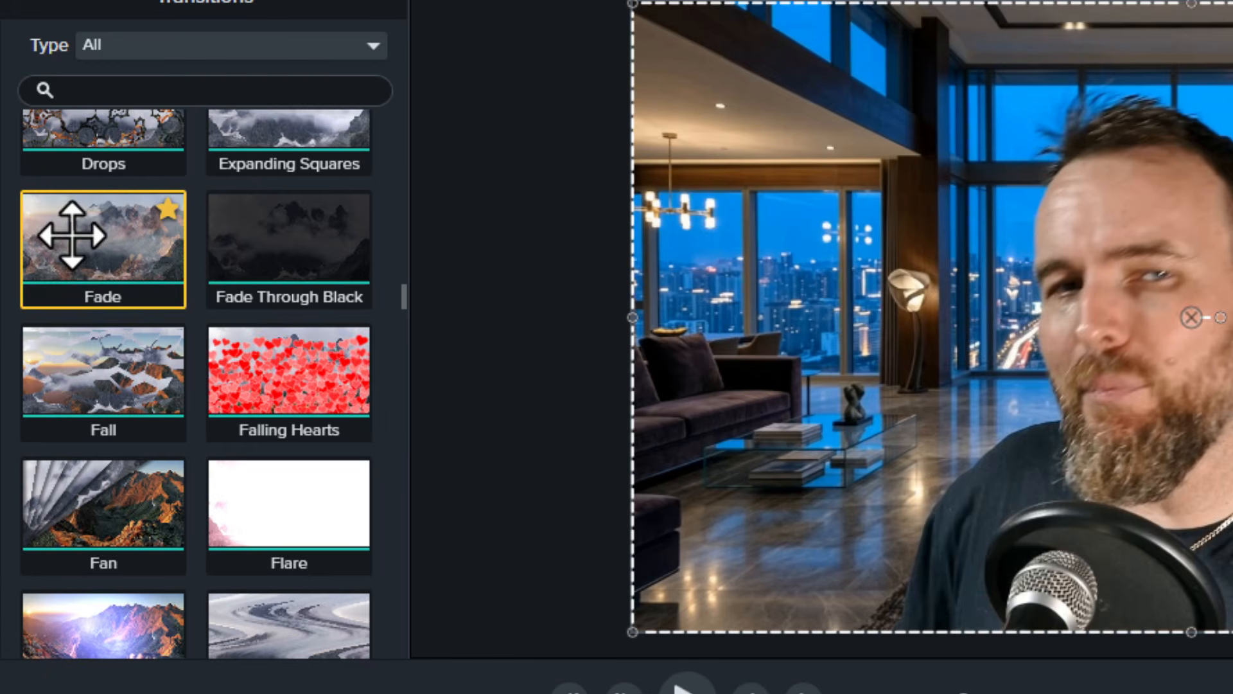
Switch to the video editor, add a Fade transition at the start of the upper timeline clip, and extend that clip's start slightly earlier.
drag(71, 240, 849, 545)
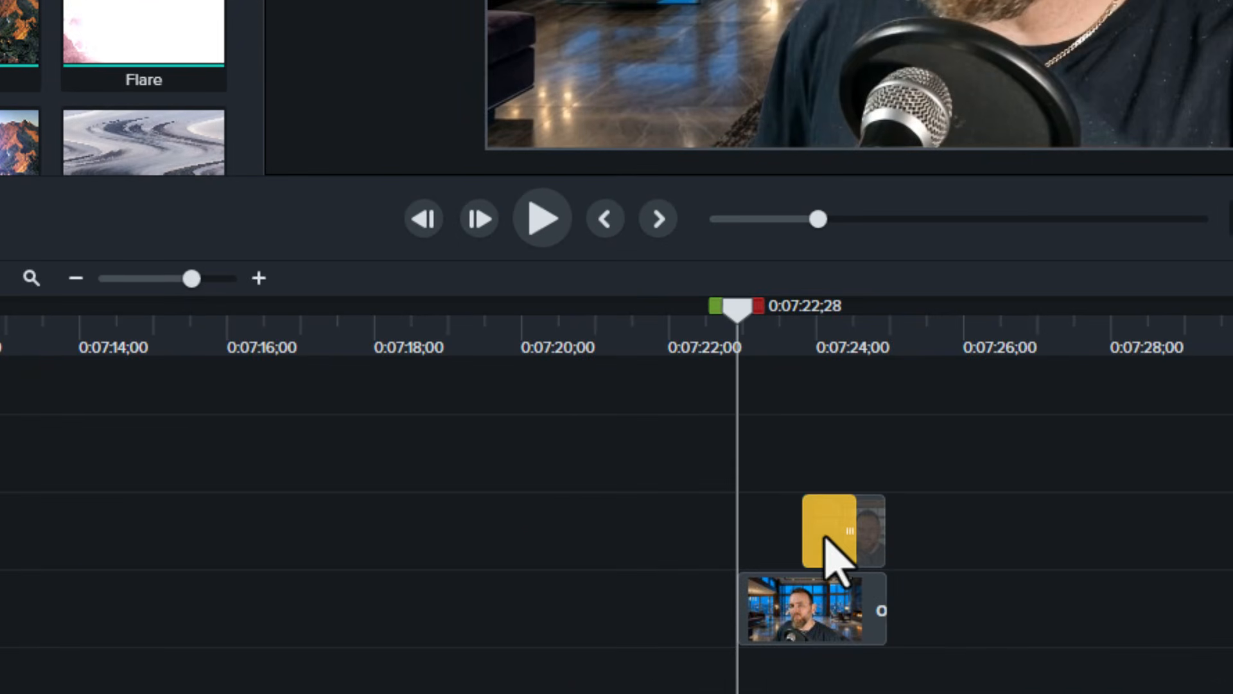
drag(807, 544, 788, 544)
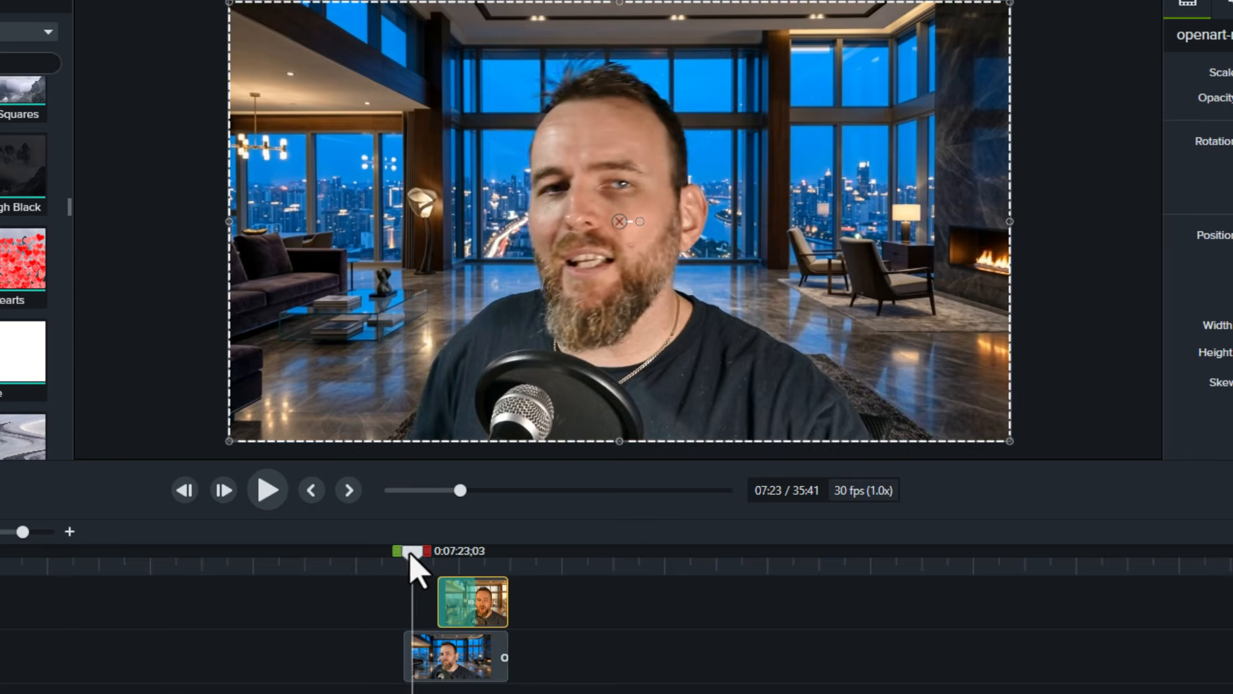
drag(411, 556, 471, 556)
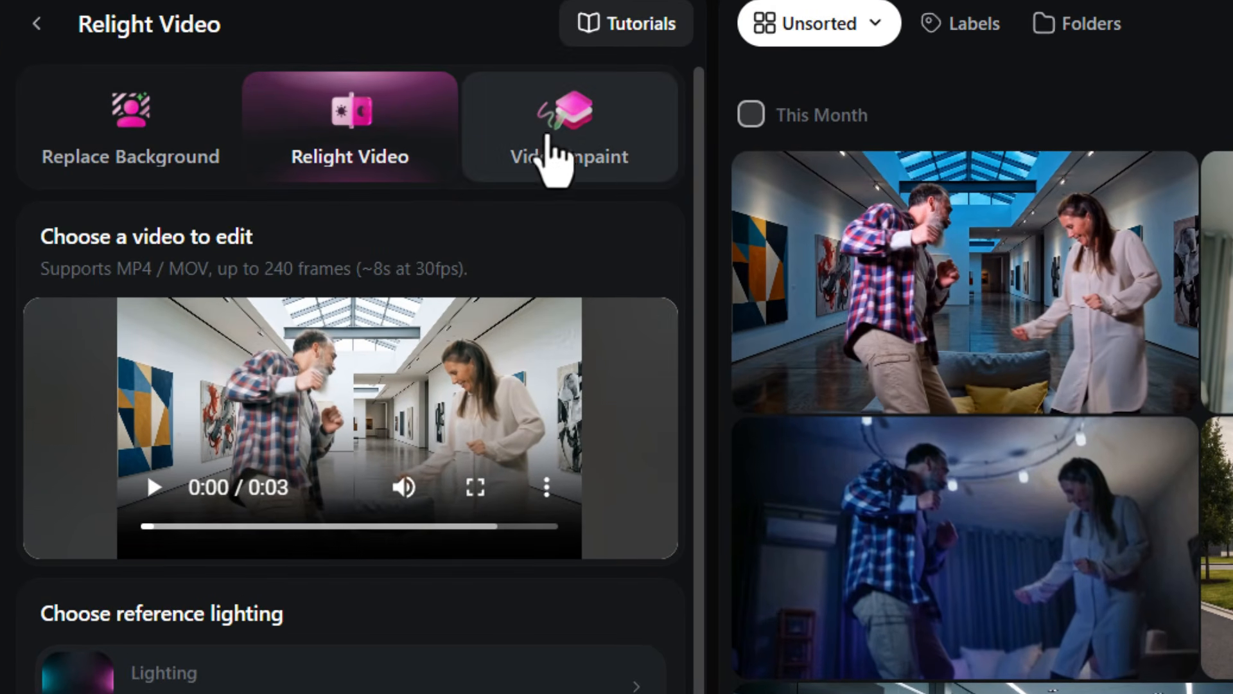
Switch from Relight Video to Video Inpaint in OpenArt and open the selection of areas to change for the gallery video.
click(581, 149)
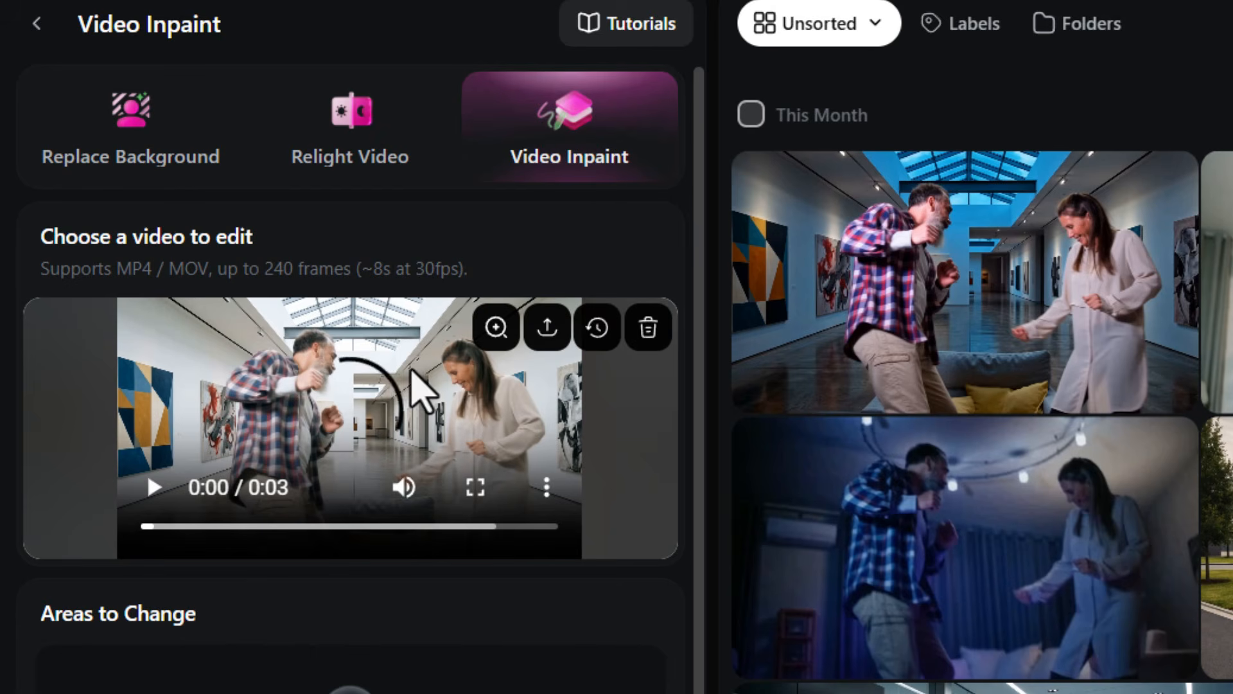
scroll(447, 347, down, 1)
scroll(385, 331, down, 2)
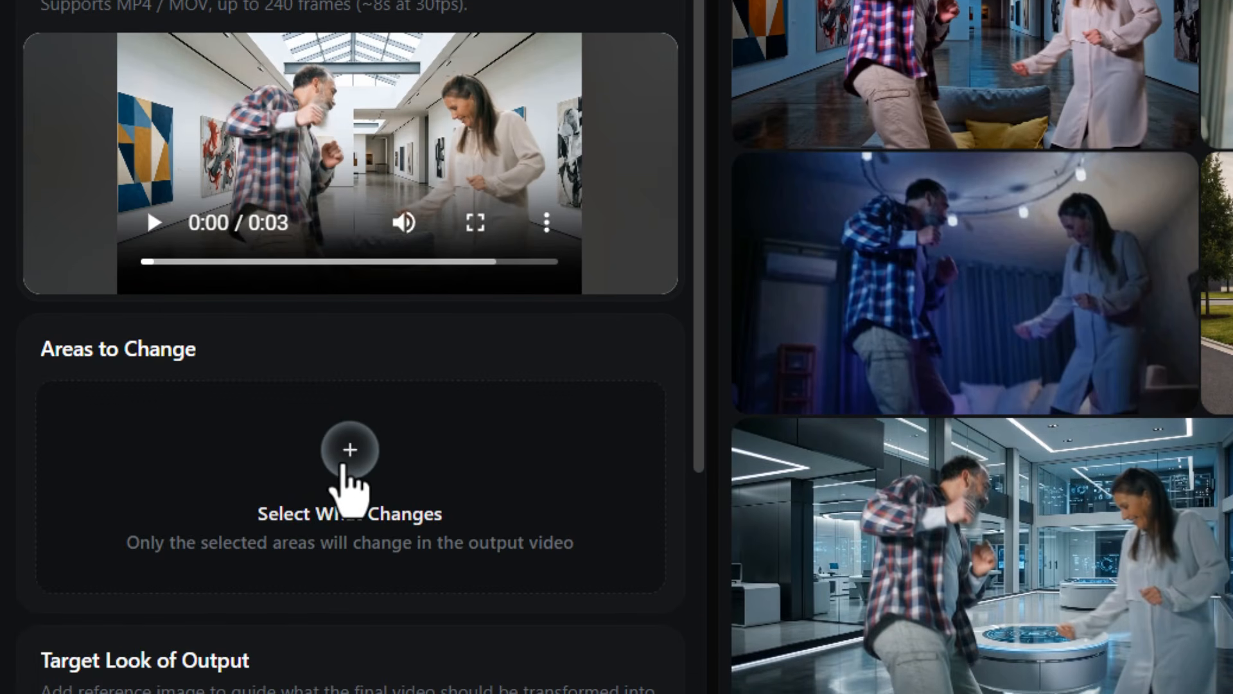
click(350, 450)
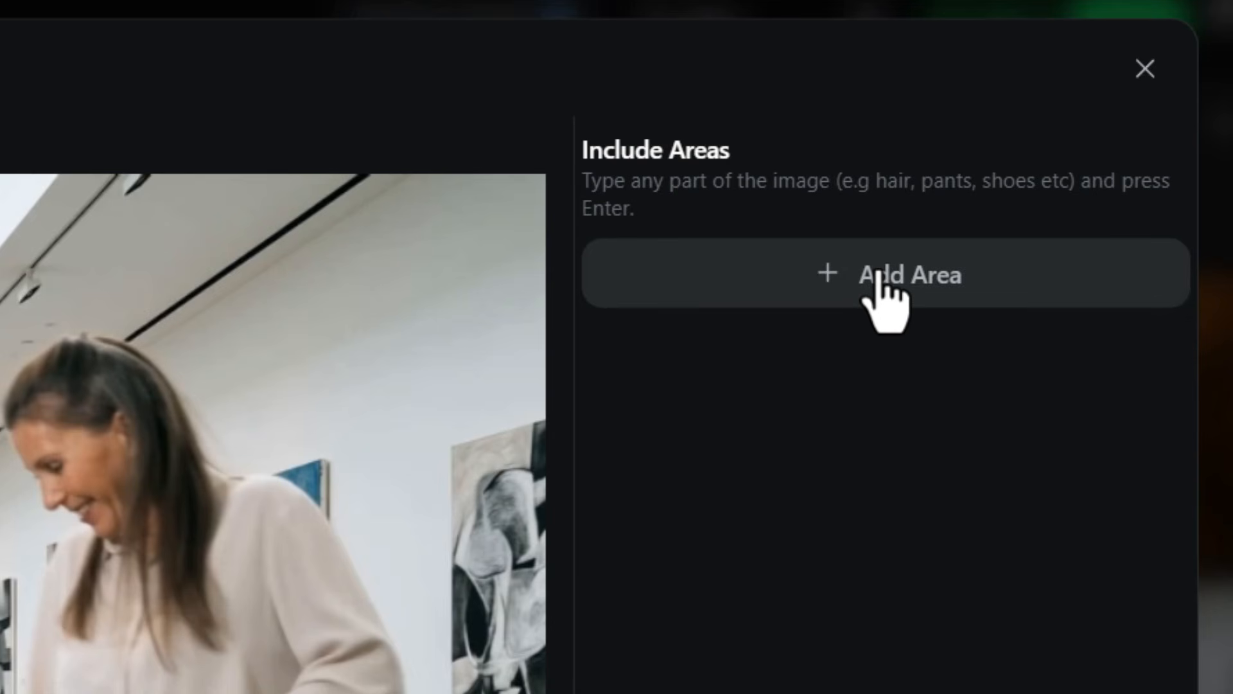
Add an area described as "The man on the left", and delete that area.
click(881, 273)
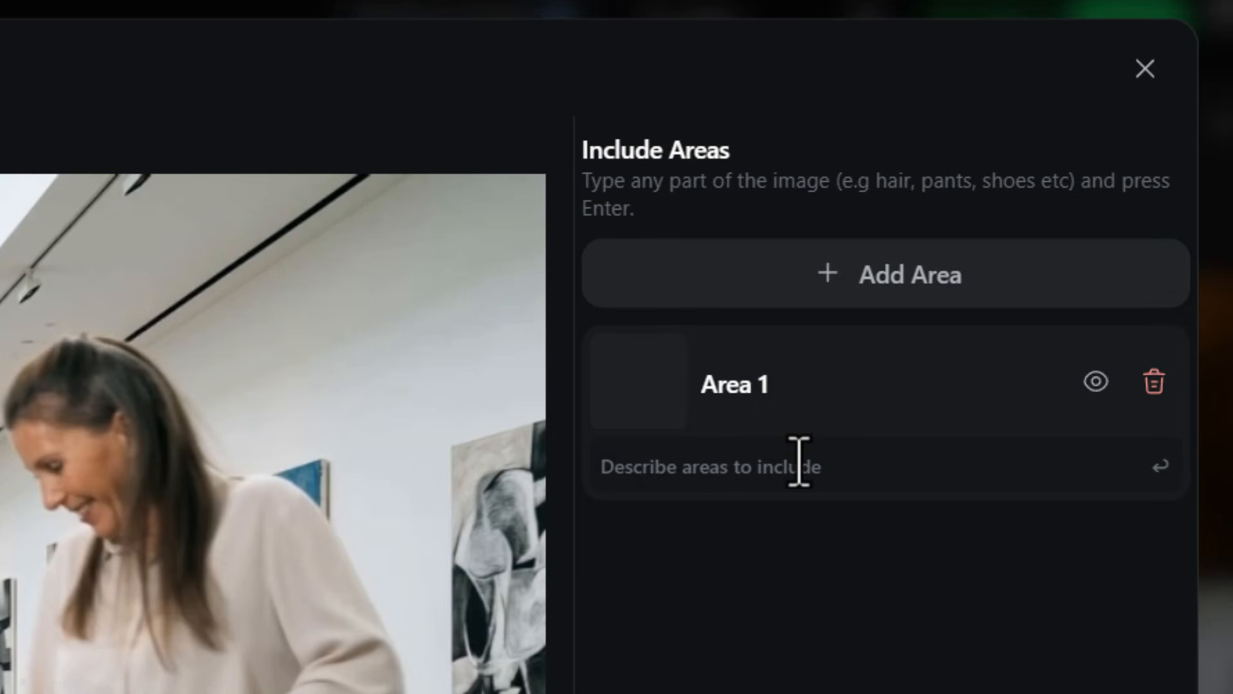
text(The man on the left)
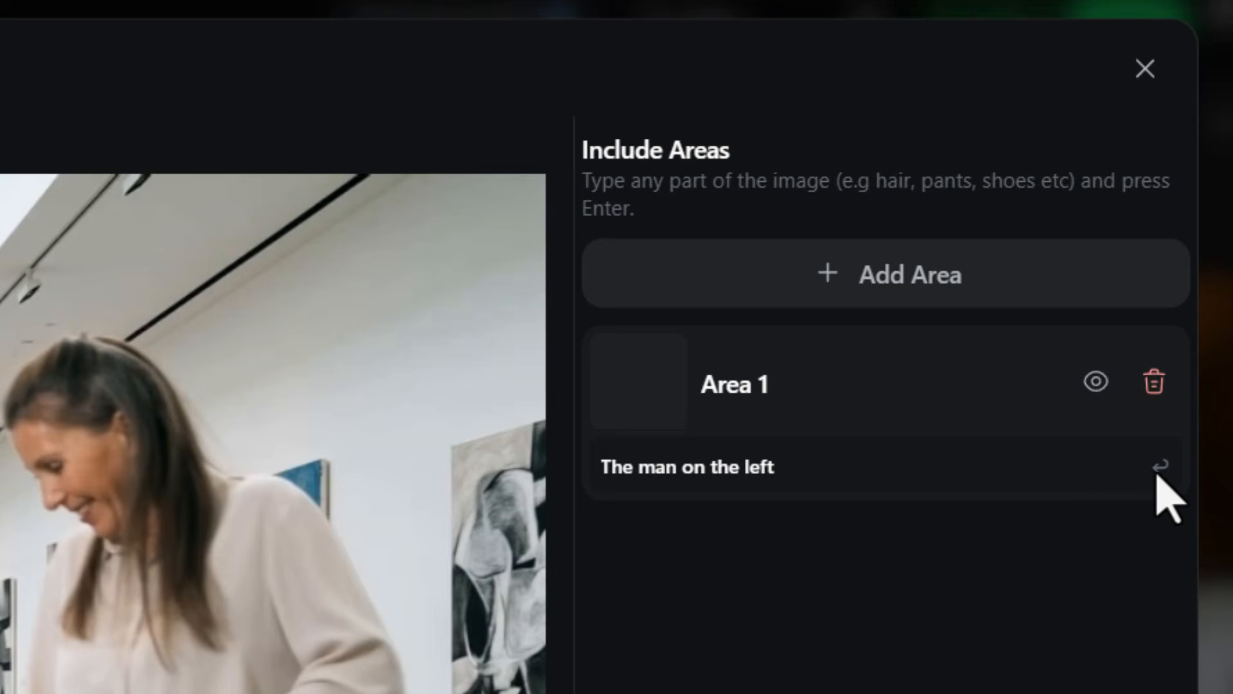
click(1158, 474)
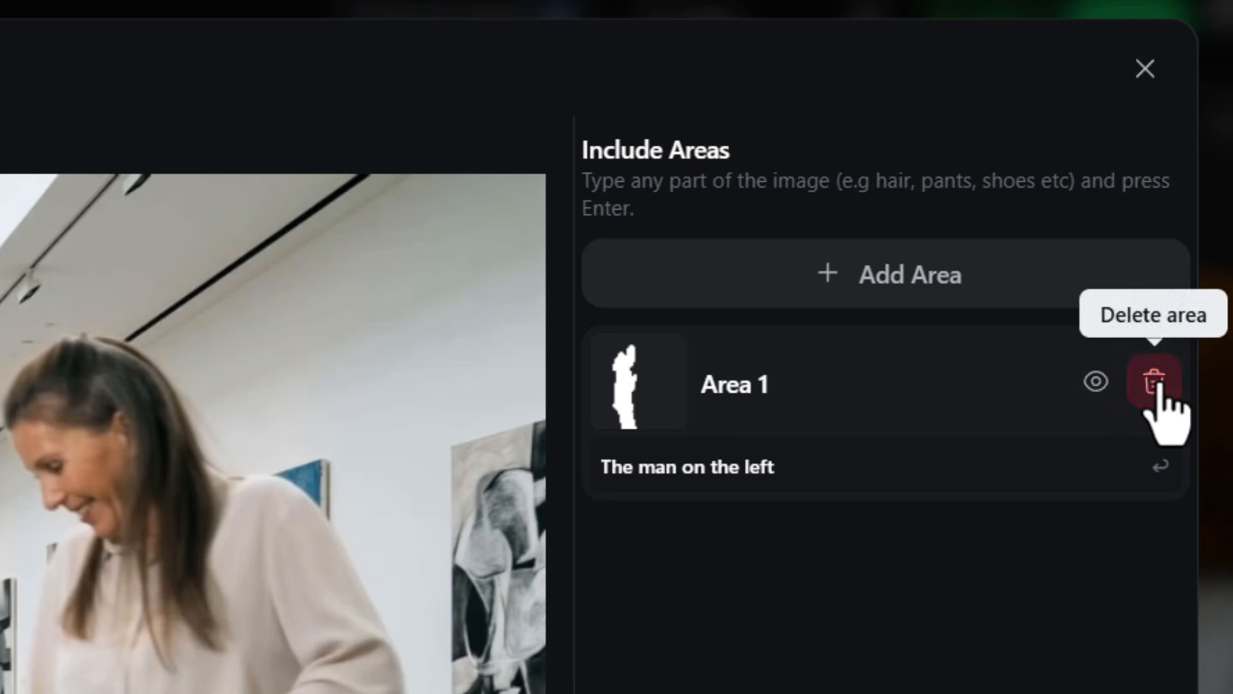
click(1154, 384)
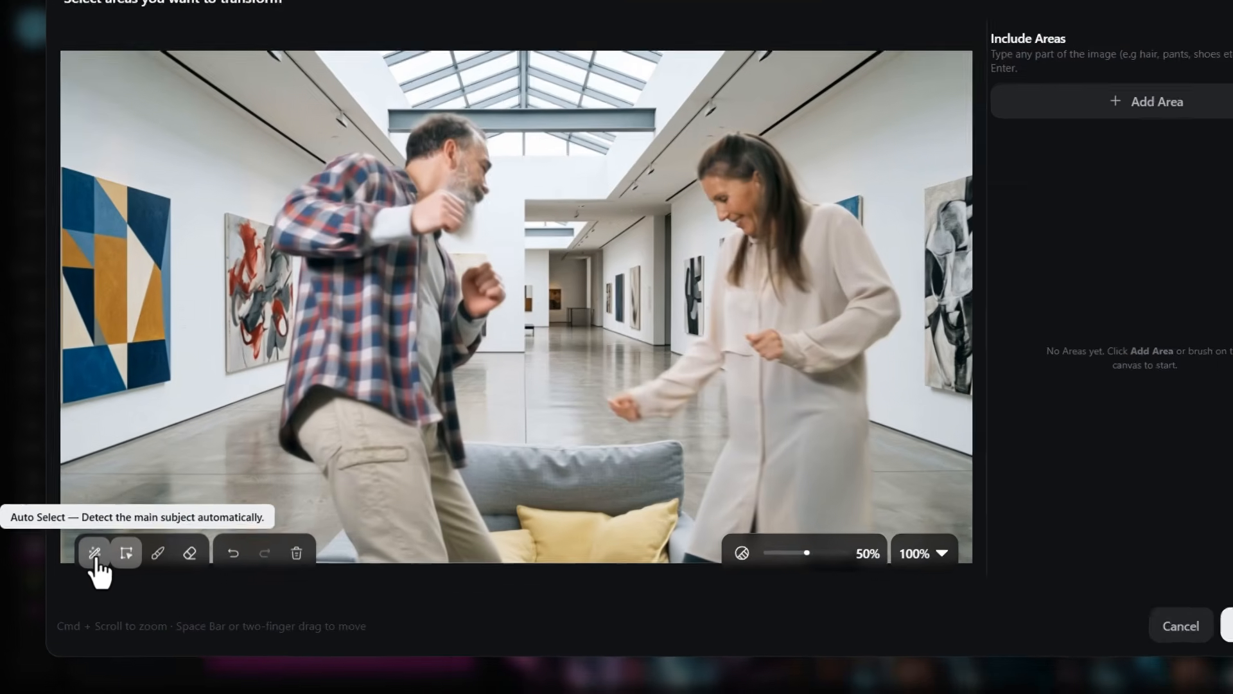
Detect the main subjects with Auto Select, and undo the selection.
click(95, 555)
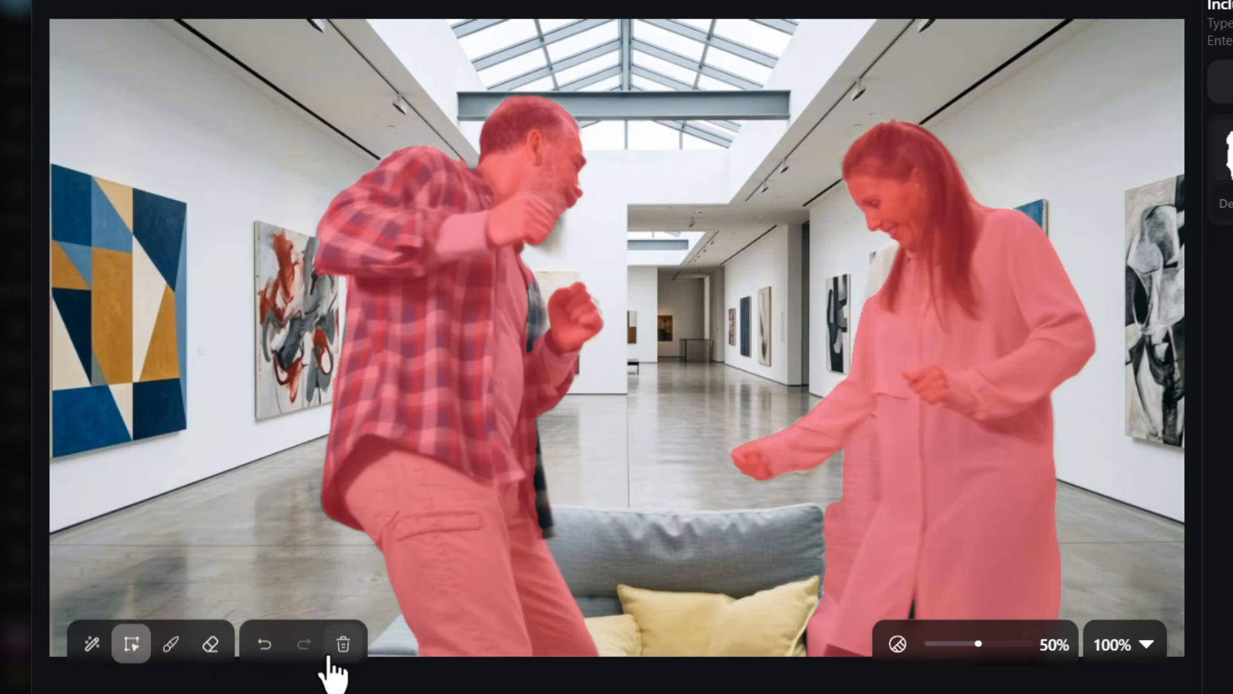
click(270, 651)
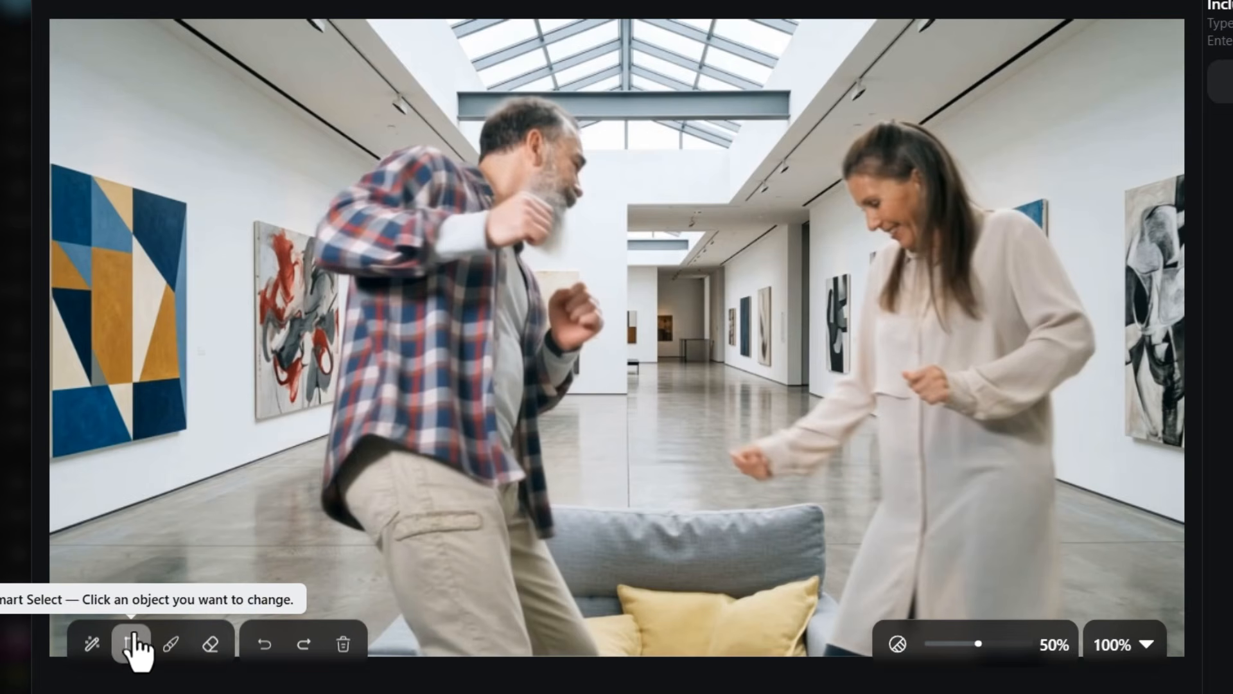
Use Smart Select to select the sofa back, the yellow pillow and the sofa's armrest beside the man.
click(133, 645)
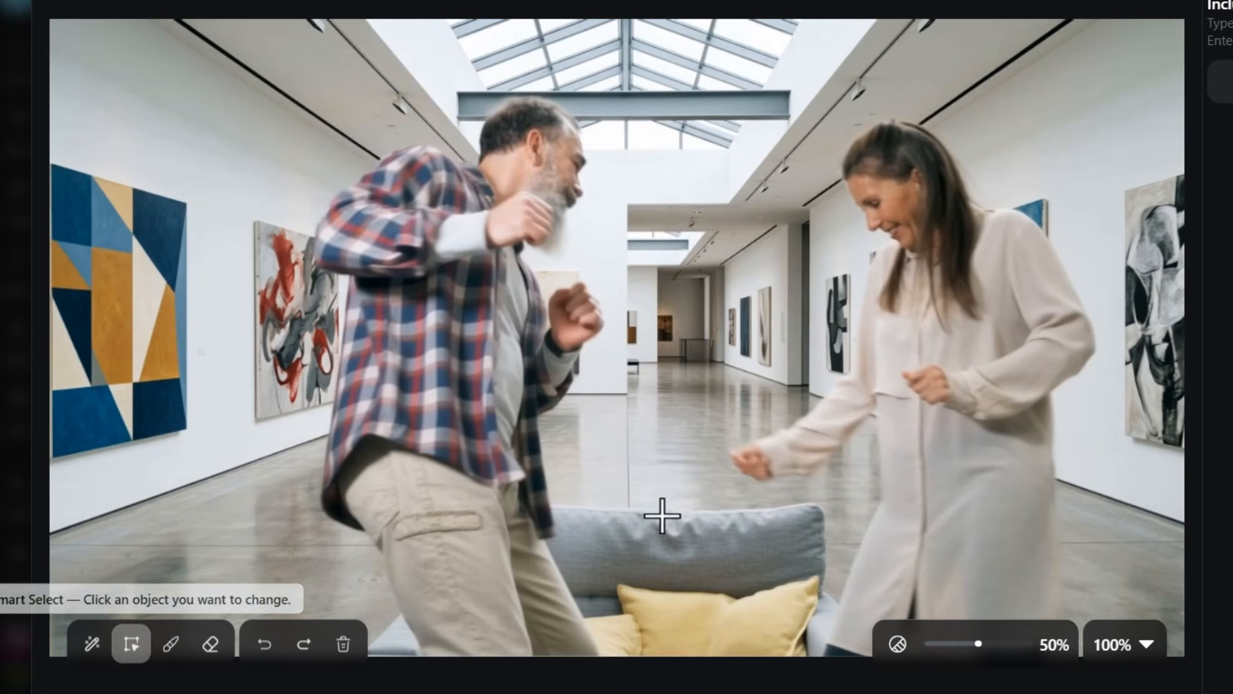
click(700, 550)
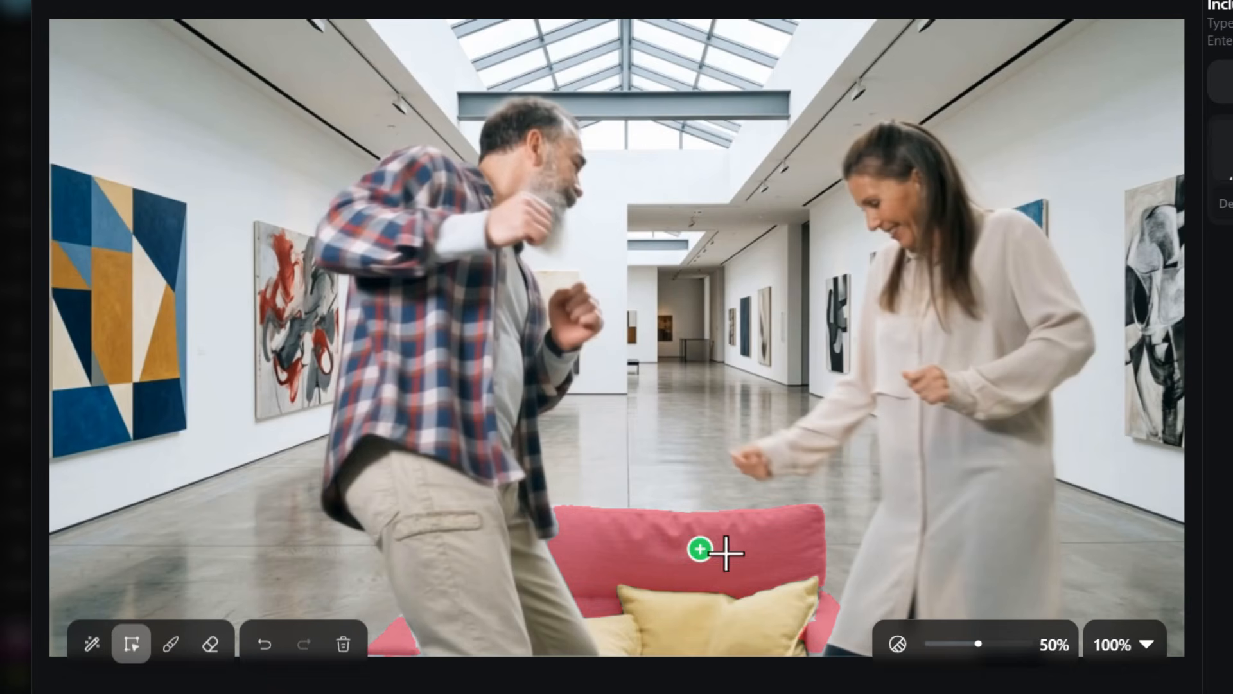
click(776, 615)
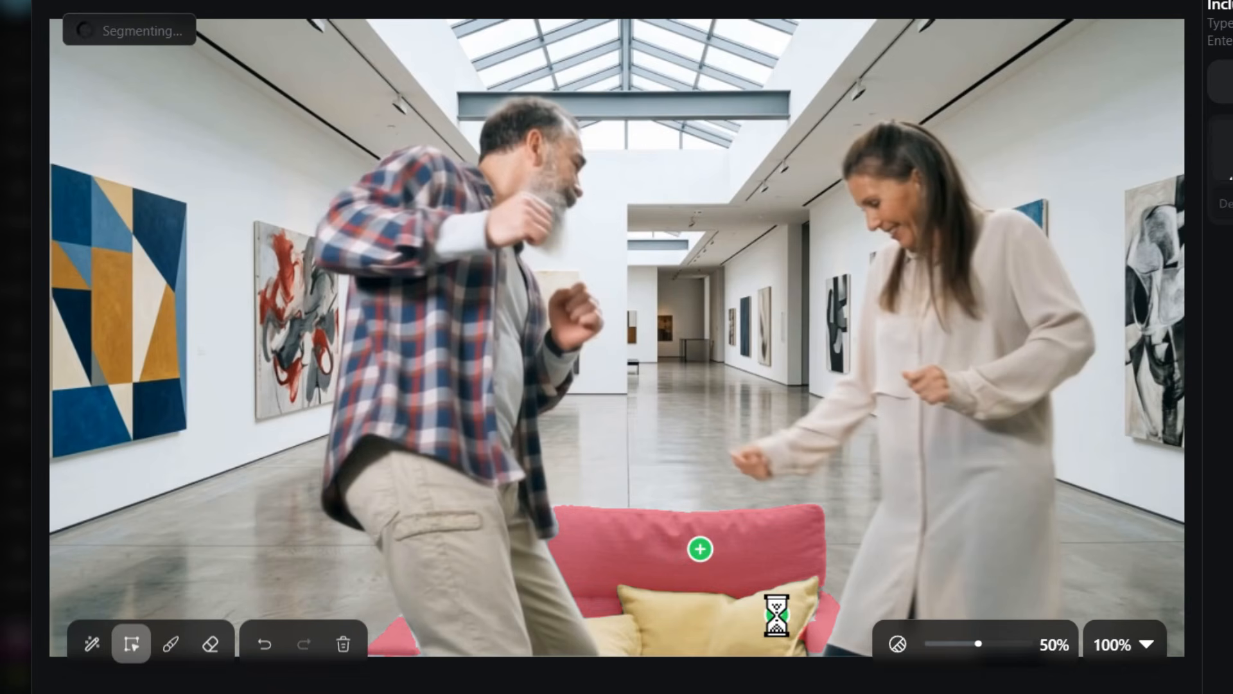
click(399, 640)
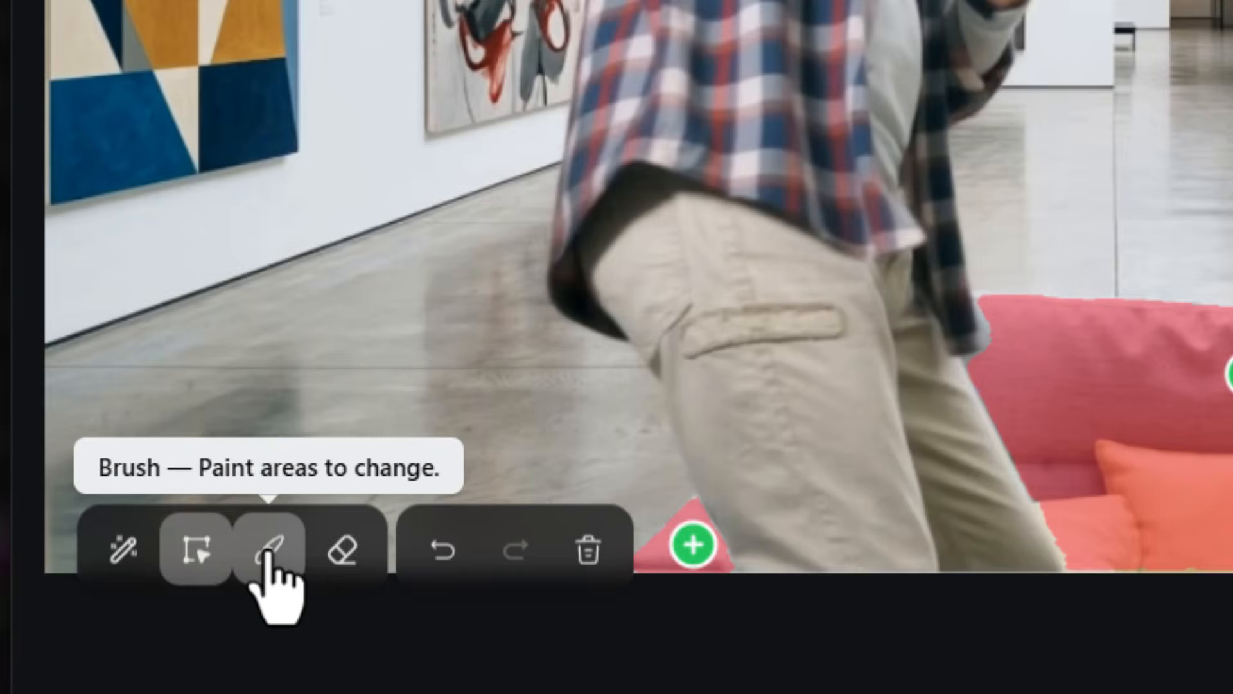
Brush over the sofa's edges and the gallery floor behind it to extend the selected area.
click(171, 643)
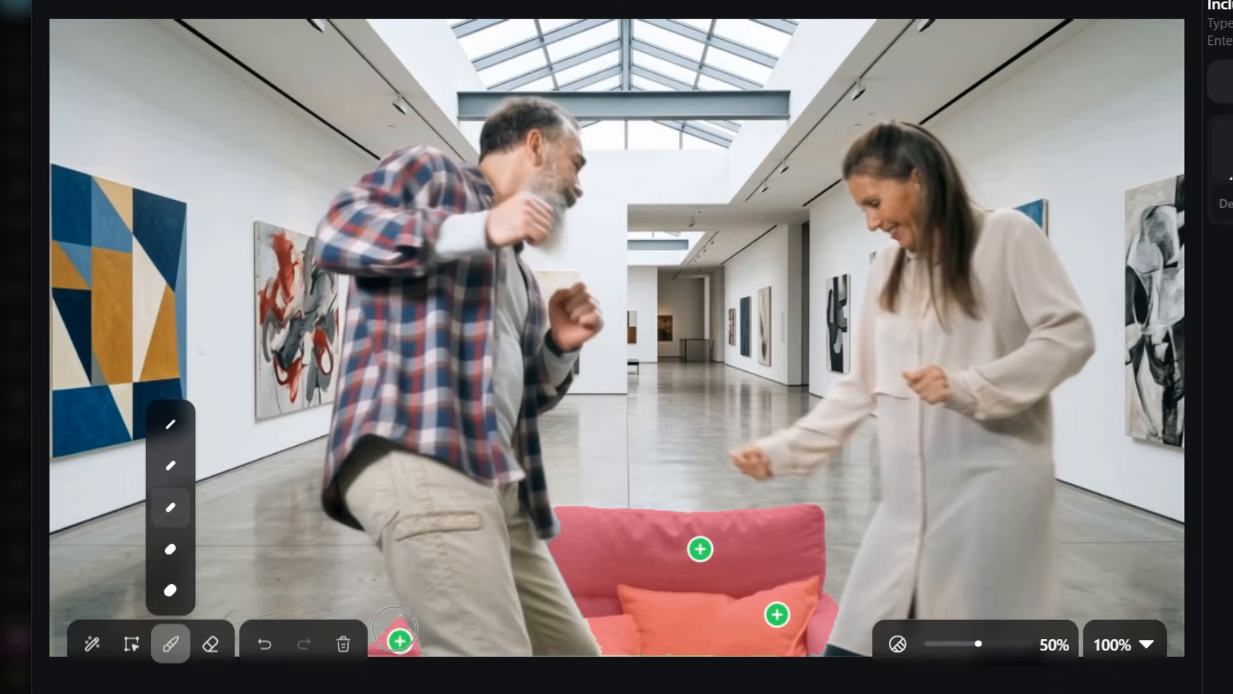
drag(394, 626, 398, 641)
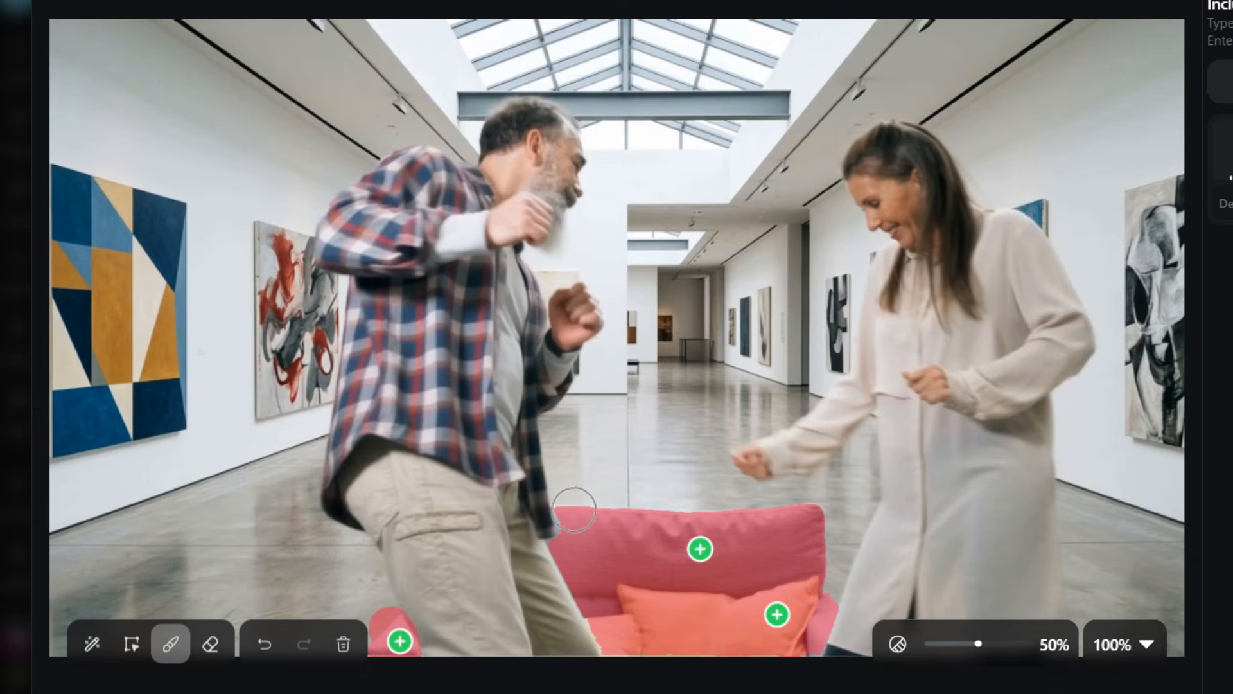
mouse_move(574, 509)
mouse_down()
mouse_move(425, 454)
mouse_move(421, 490)
mouse_move(456, 629)
mouse_move(631, 681)
mouse_move(787, 673)
mouse_move(806, 600)
mouse_up()
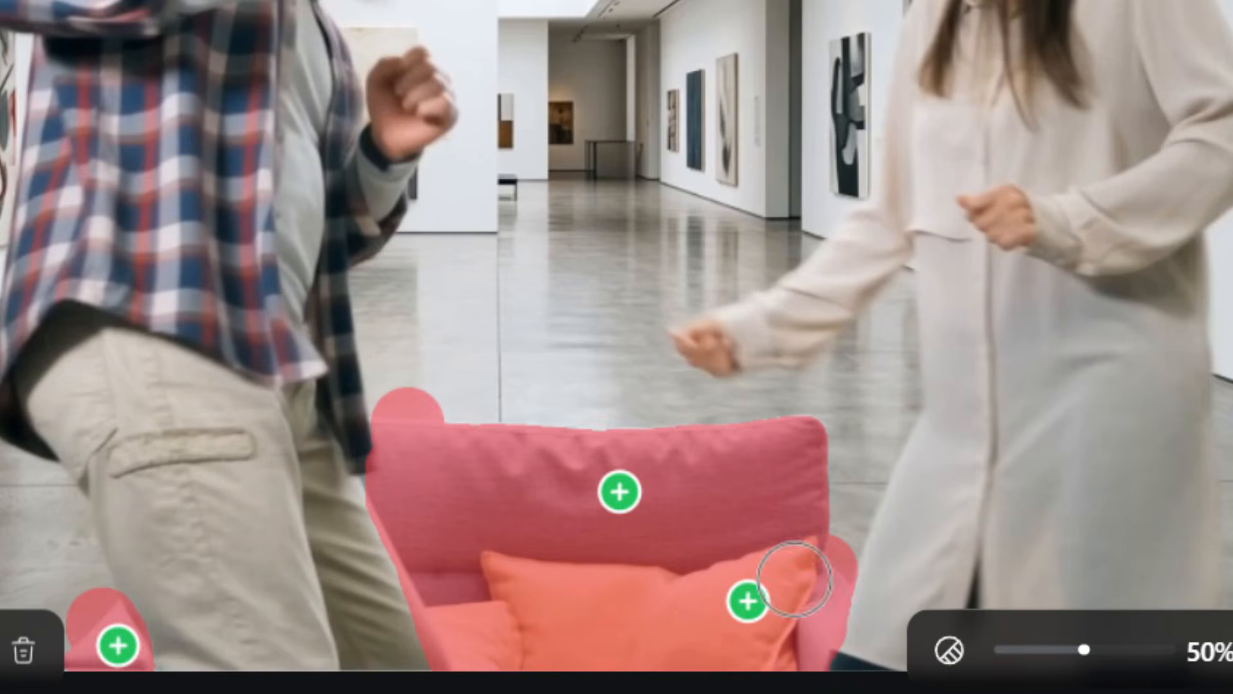
mouse_move(831, 543)
mouse_down()
mouse_move(846, 392)
mouse_move(669, 403)
mouse_move(731, 388)
mouse_move(778, 332)
mouse_move(822, 377)
mouse_move(578, 358)
mouse_move(649, 407)
mouse_move(514, 379)
mouse_move(678, 310)
mouse_move(617, 218)
mouse_move(564, 225)
mouse_move(485, 432)
mouse_move(575, 232)
mouse_move(637, 195)
mouse_move(739, 344)
mouse_move(578, 274)
mouse_move(734, 349)
mouse_move(687, 276)
mouse_up()
click(210, 643)
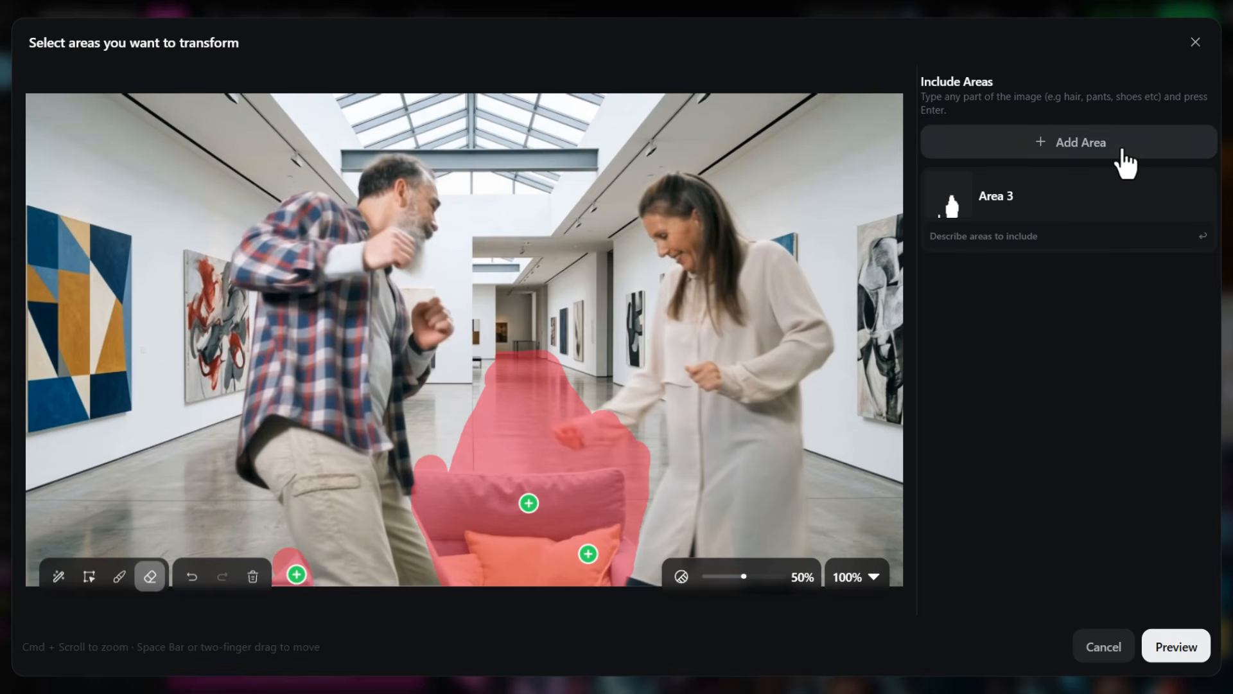
Add another area painted over the glass skylight, and preview and confirm the whole selection.
click(1121, 151)
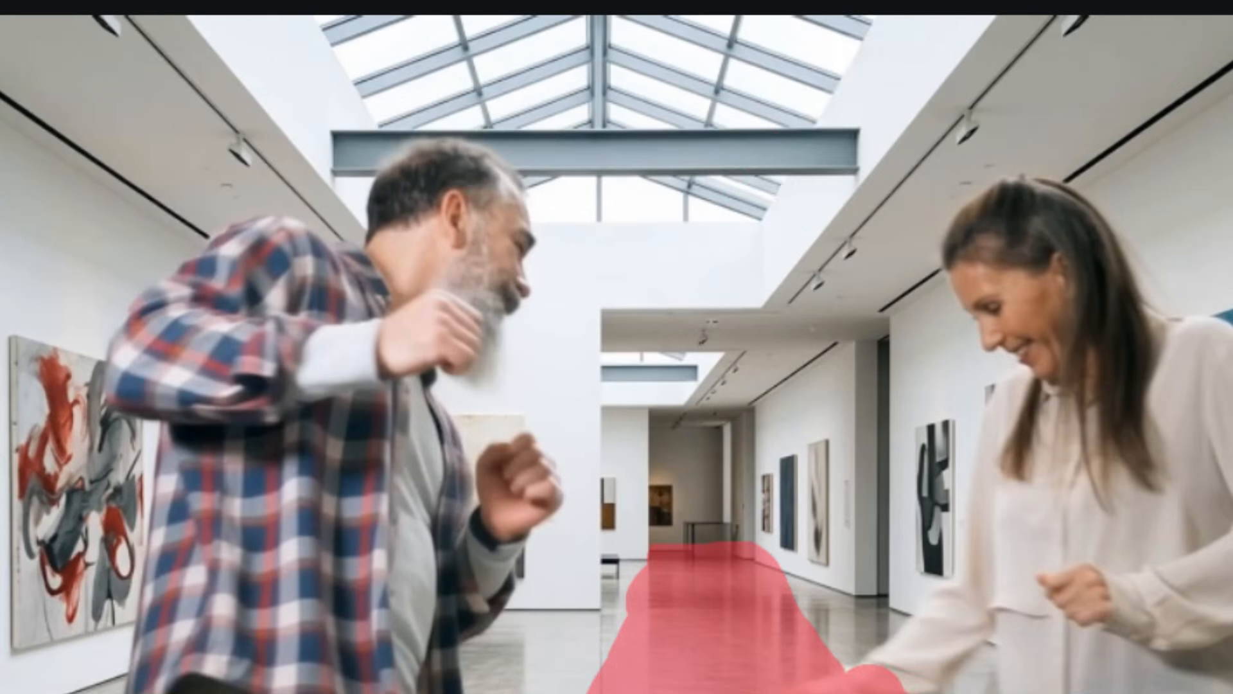
mouse_move(611, 101)
mouse_down()
mouse_move(560, 186)
mouse_move(306, 97)
mouse_up()
mouse_move(260, 2)
mouse_down()
mouse_move(443, 58)
mouse_move(379, 91)
mouse_move(503, 6)
mouse_move(267, 7)
mouse_up()
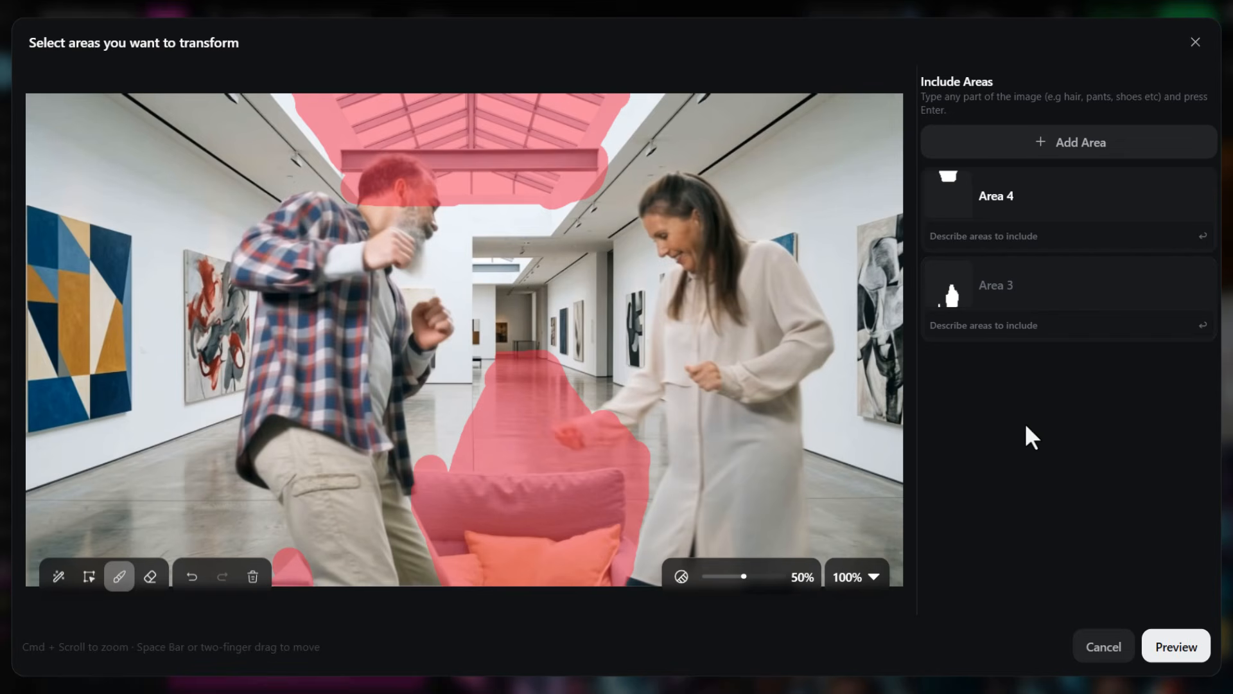
click(1163, 661)
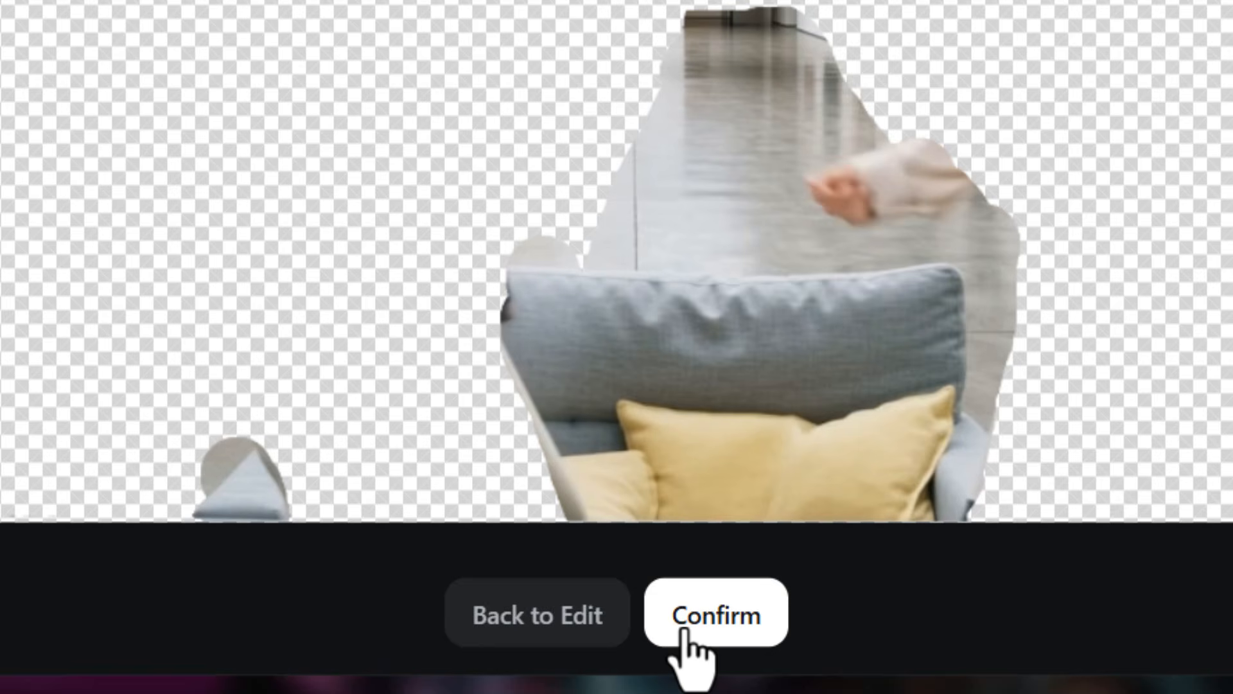
click(649, 653)
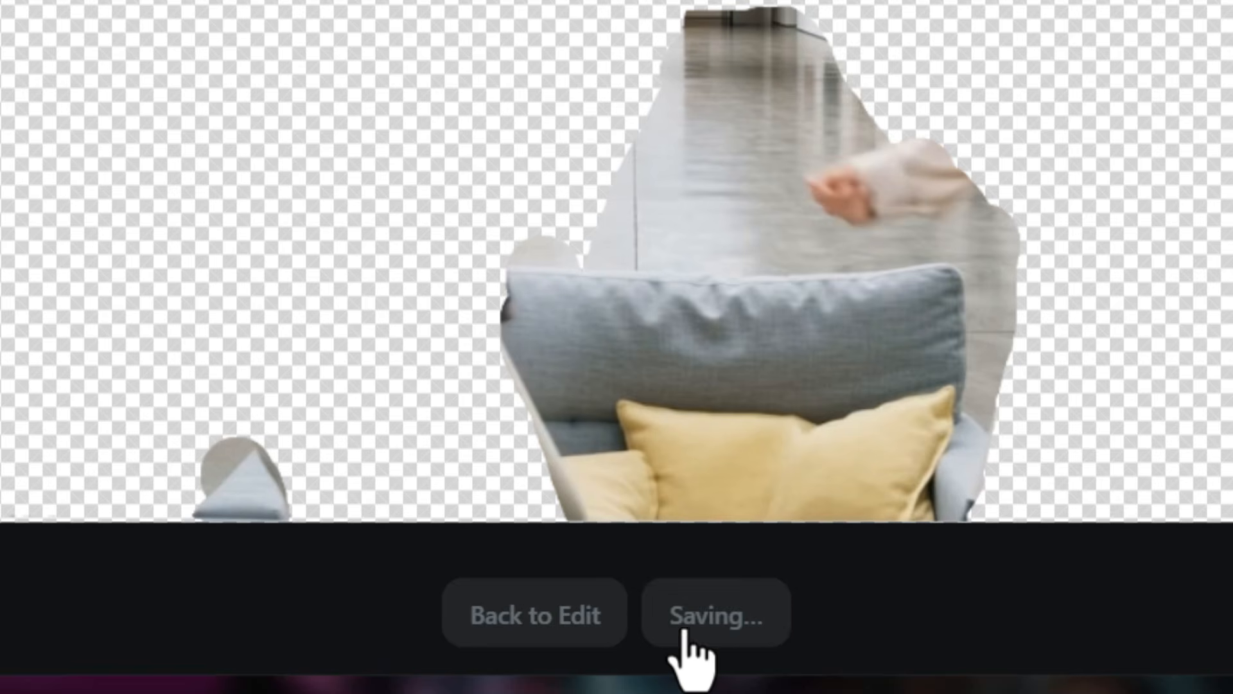
Create the target look with AI, prompting "A massive hole in the roof with a thunderstorm showing overhead, whilst the floor is cracked open with lava visible".
scroll(559, 148, down, 4)
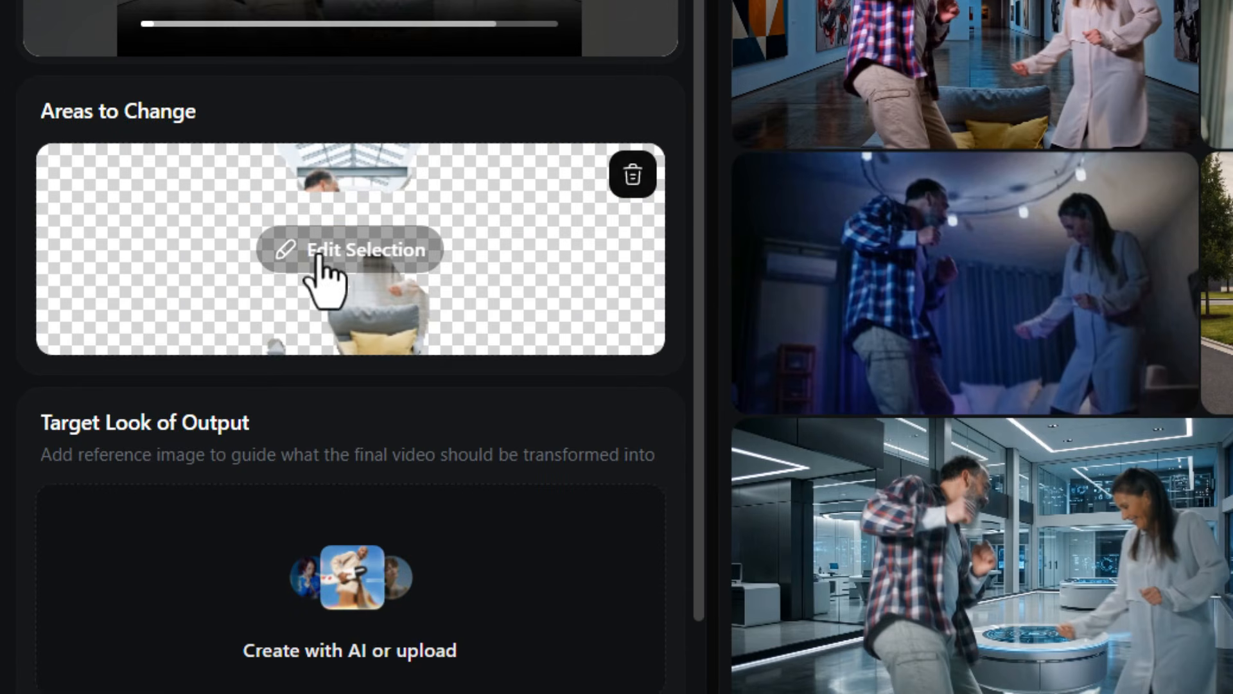
scroll(419, 276, down, 5)
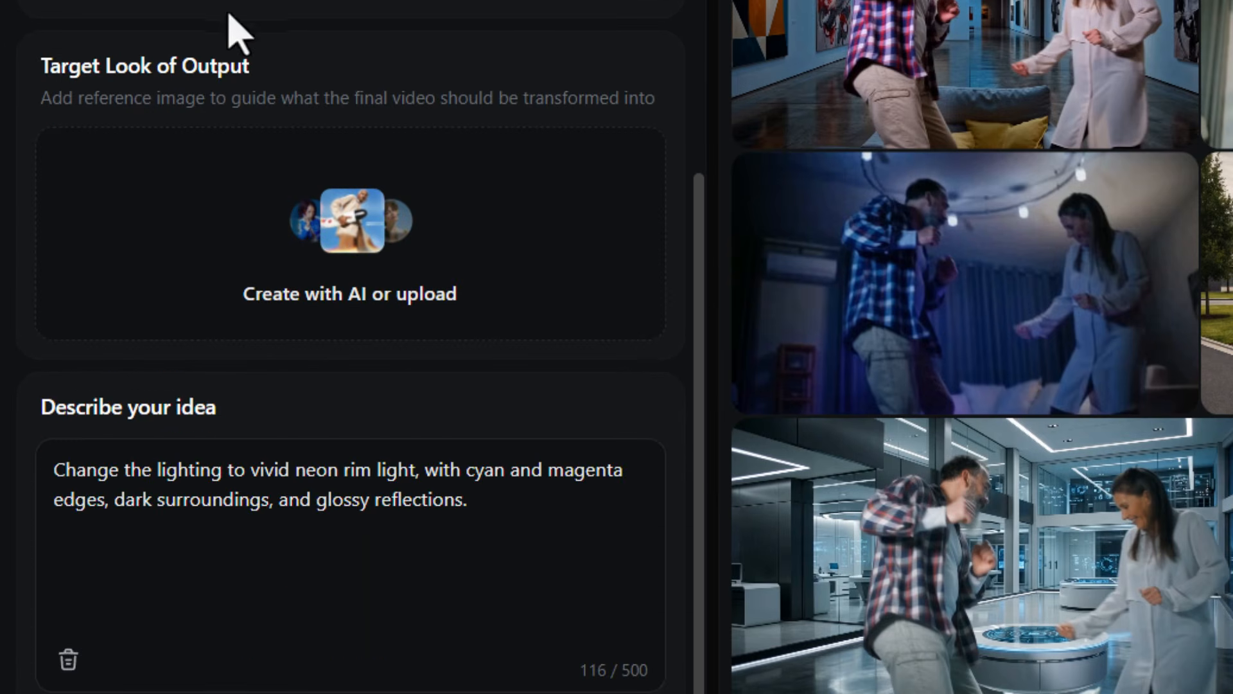
mouse_move(443, 218)
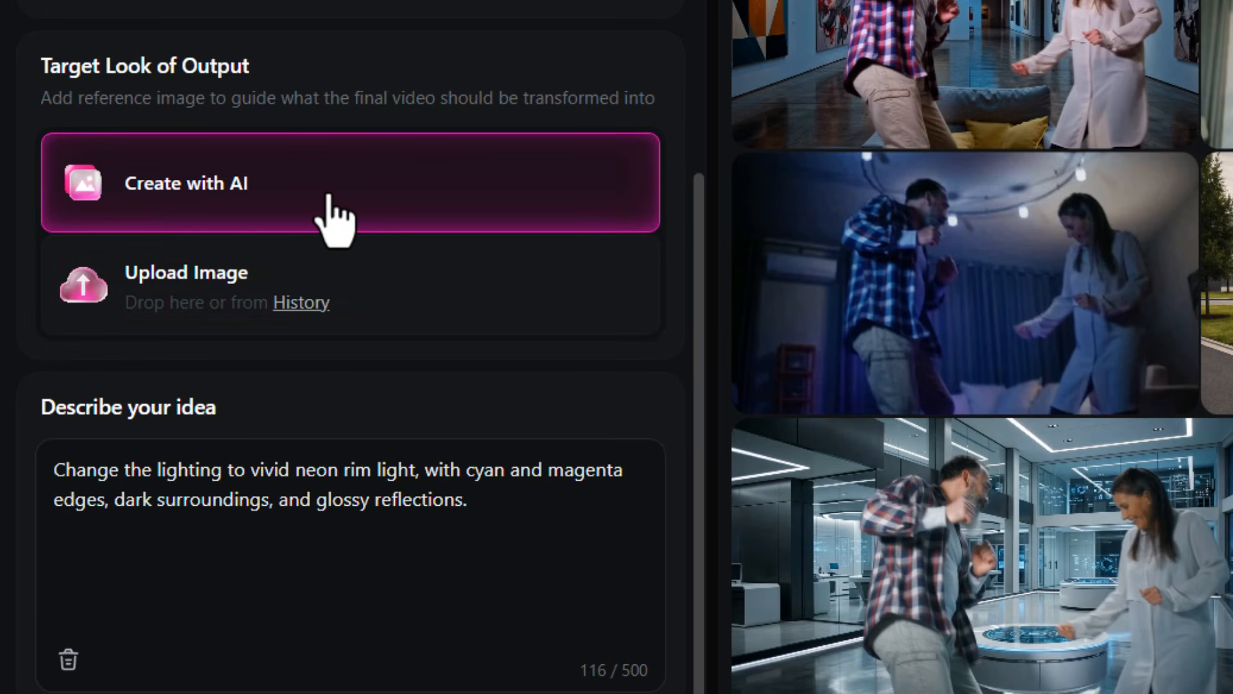
click(334, 217)
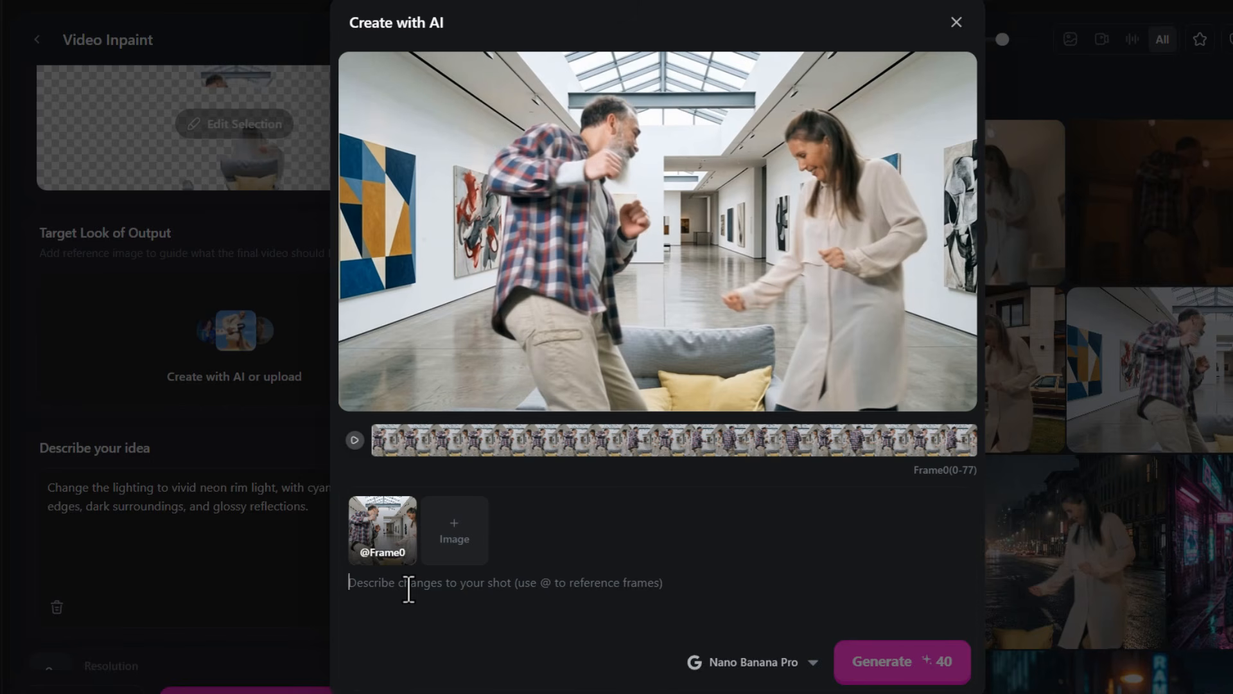
click(408, 589)
text(A massive hole in the roof with a thunderstorm showing overhead, whilst the floor is cracked open with lava visible)
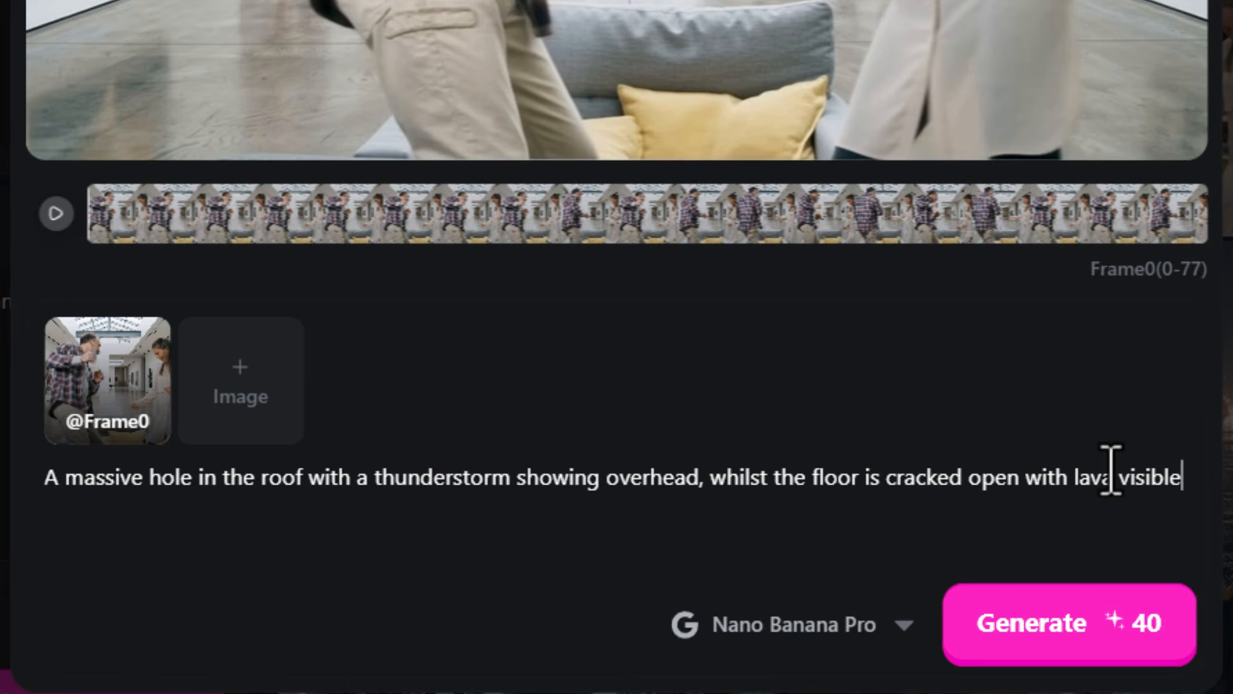
Generate the reference image with the Nano Banana Pro model, and close its enlarged view.
click(761, 632)
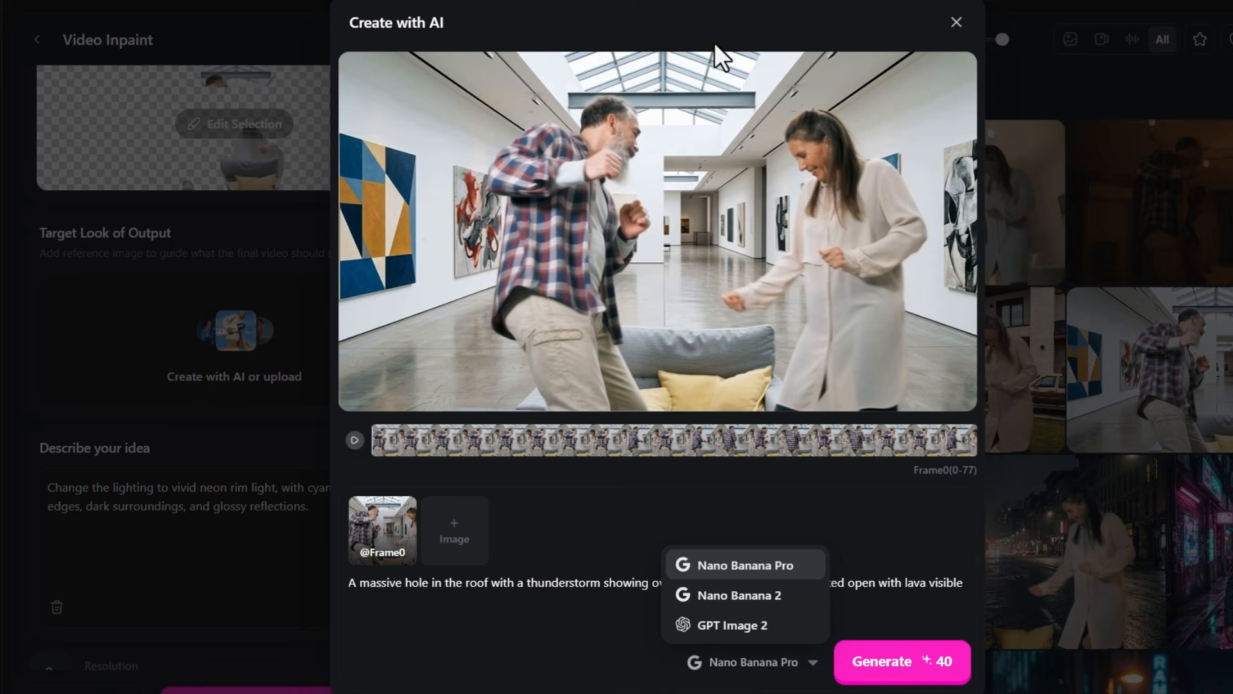
click(560, 632)
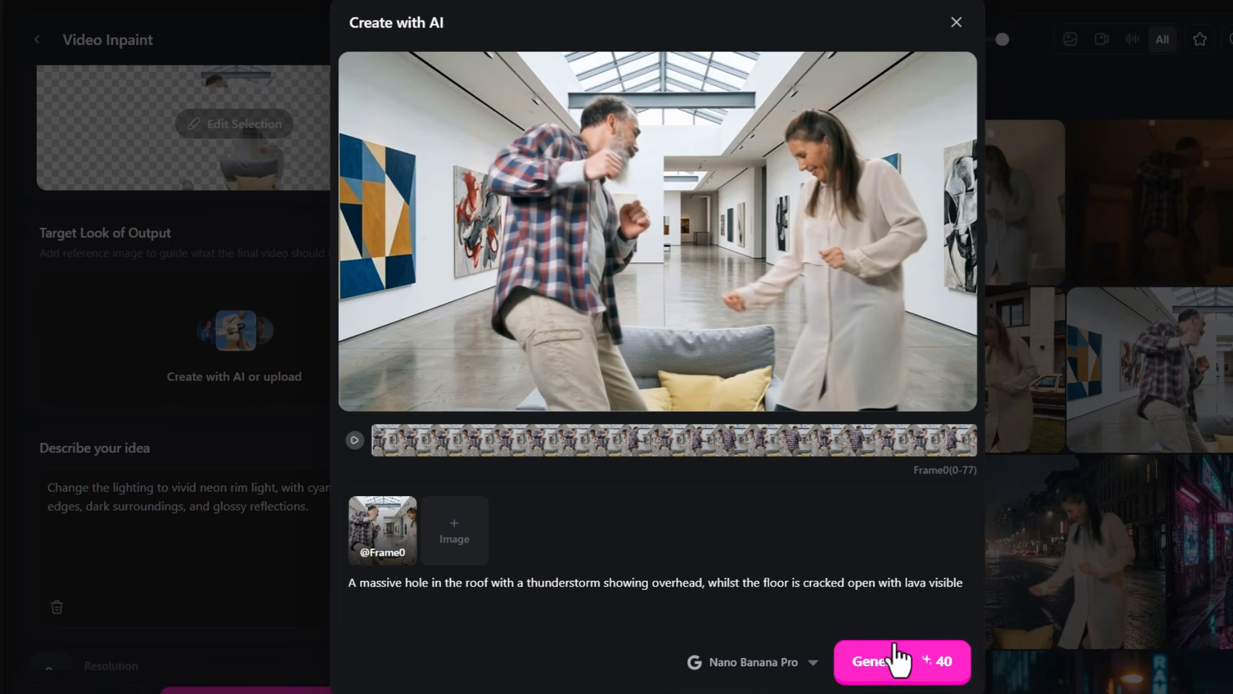
click(842, 652)
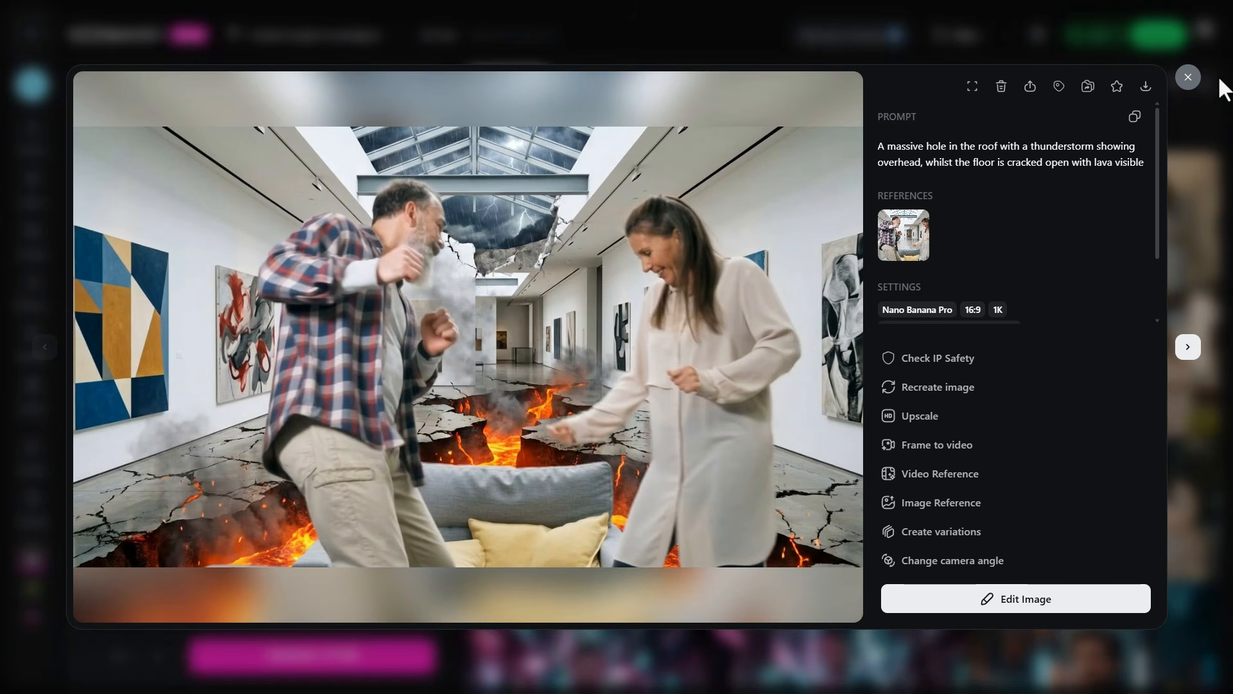
click(1187, 78)
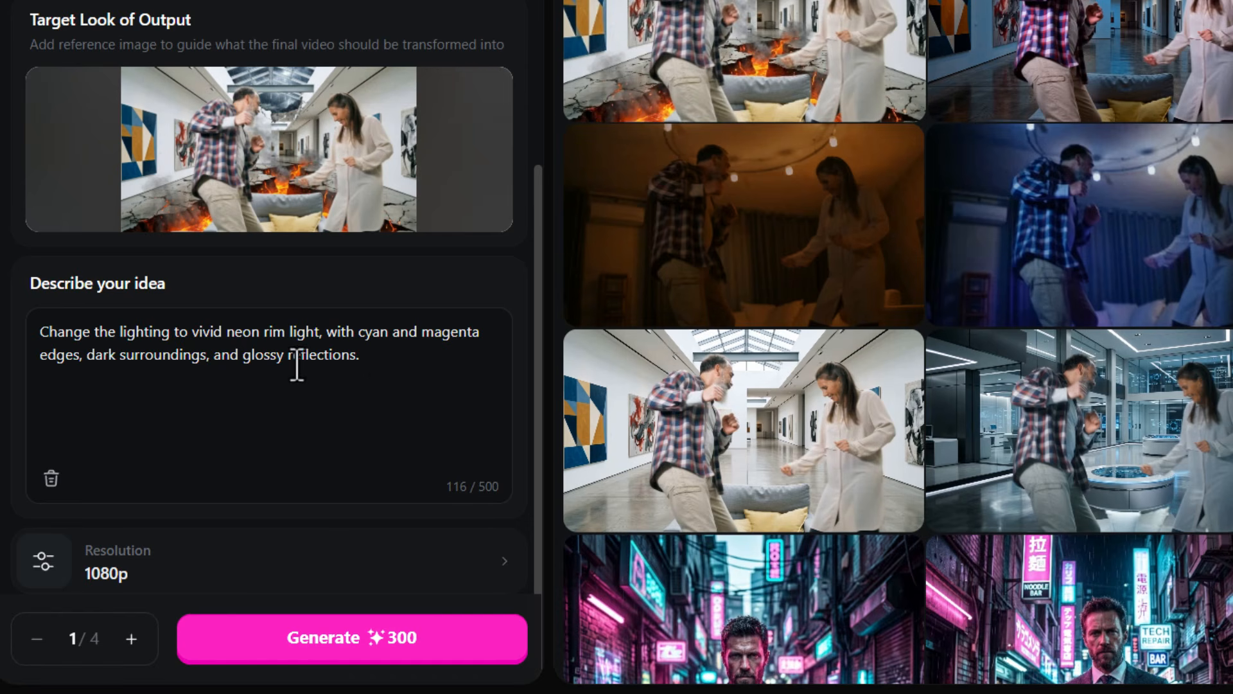
Replace the idea prompt with a couple dancing as a thunderstorm appears through the roof hole, with lava behind them spitting and flowing through a floor crack.
drag(378, 361, 19, 328)
right_click(48, 332)
click(121, 388)
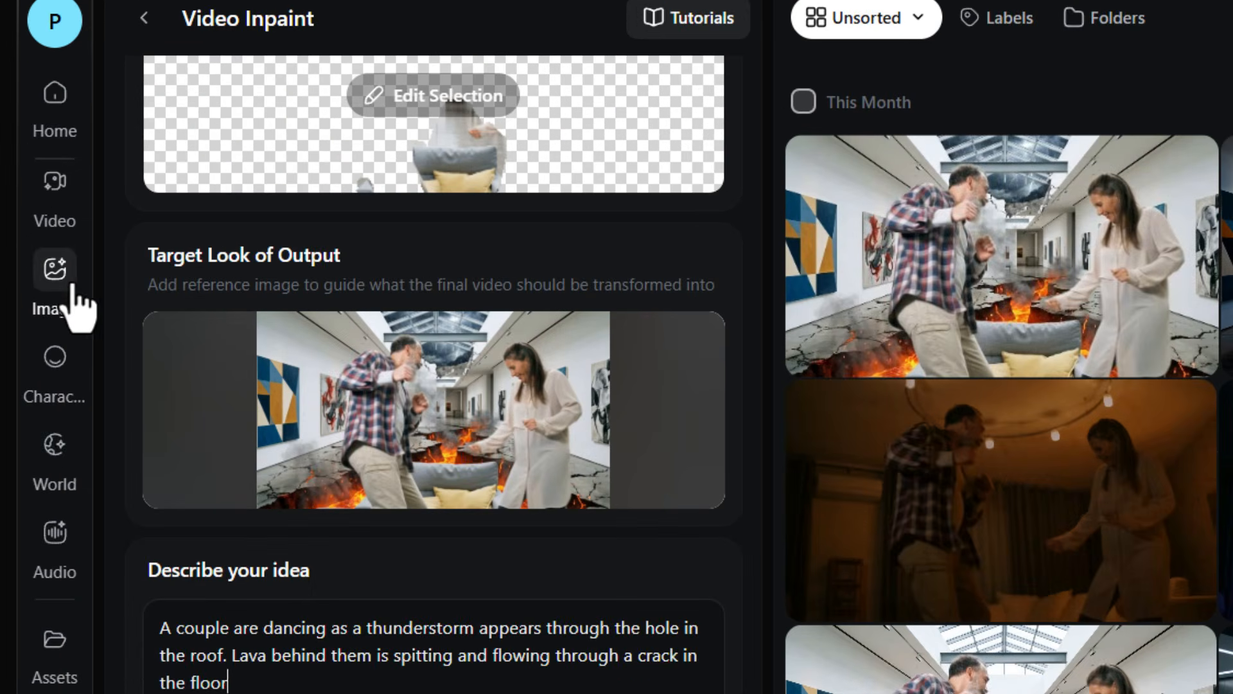
Start a new image creation using the gallery's lava reference picture, with the prompt "remove the couch in the center of the image".
click(64, 289)
drag(935, 328, 443, 411)
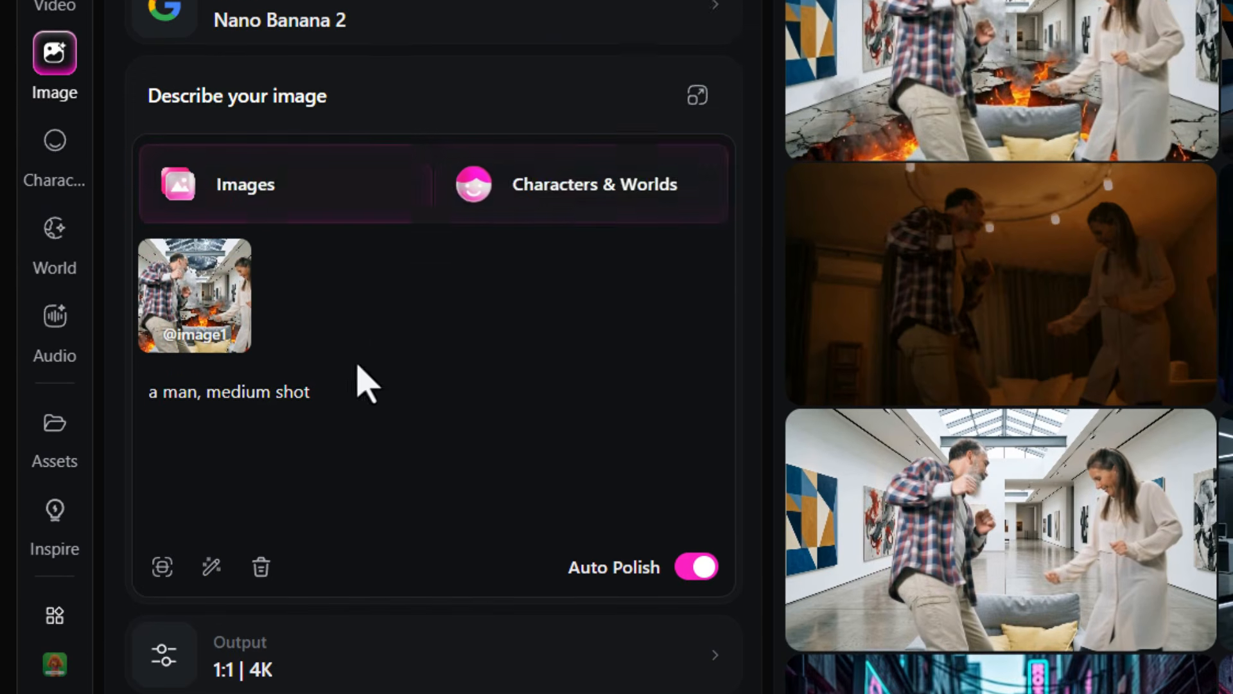
click(338, 603)
drag(338, 603, 325, 548)
text(remove the couch in the center of the image)
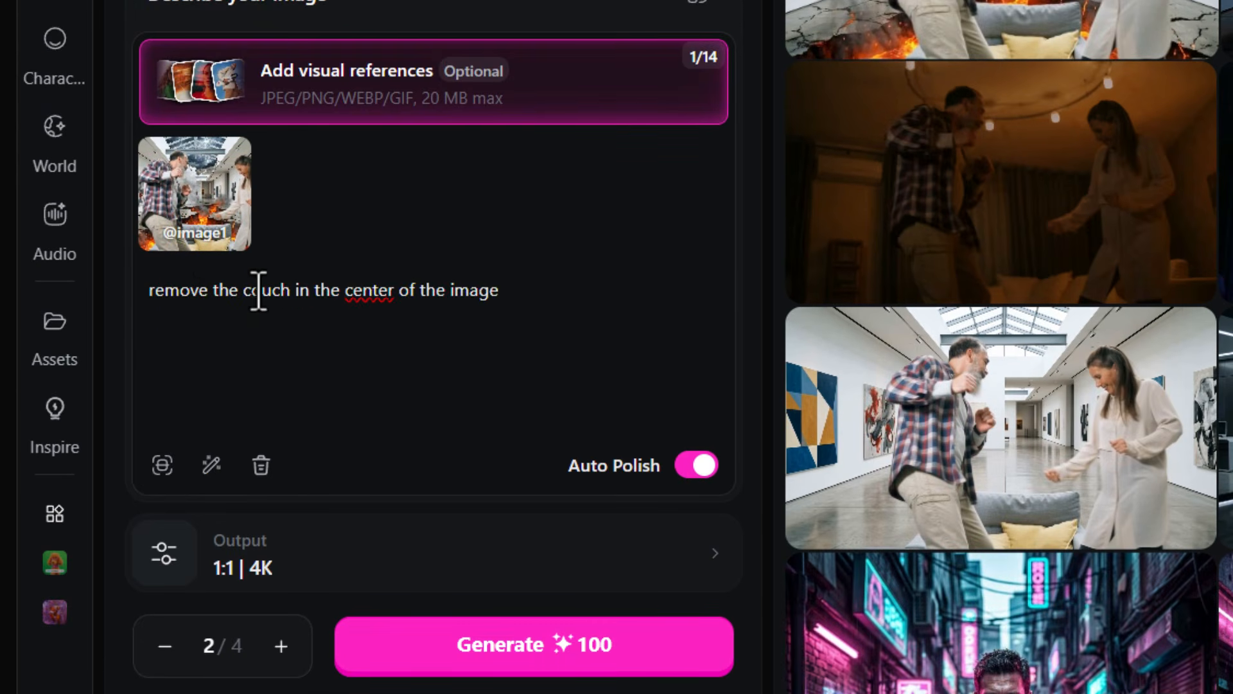
Set the image output to a 16:9 aspect ratio and 2K resolution, and generate the couch-free images.
click(369, 564)
click(1028, 565)
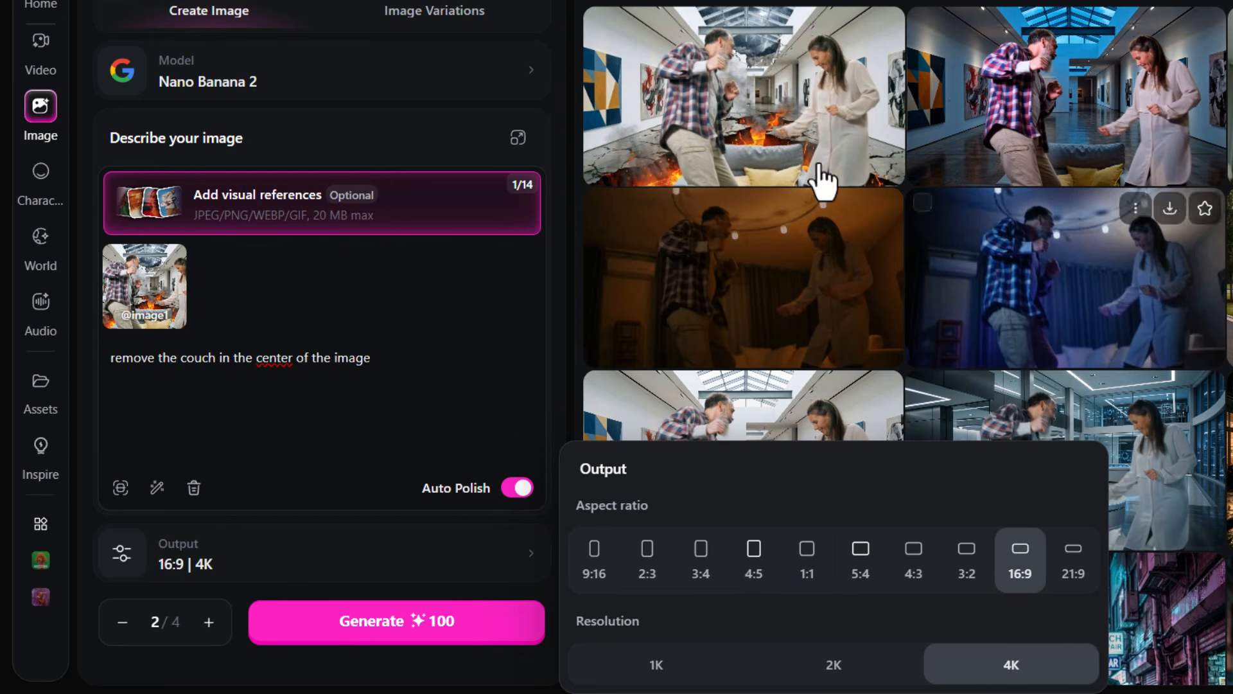
mouse_move(792, 122)
click(825, 668)
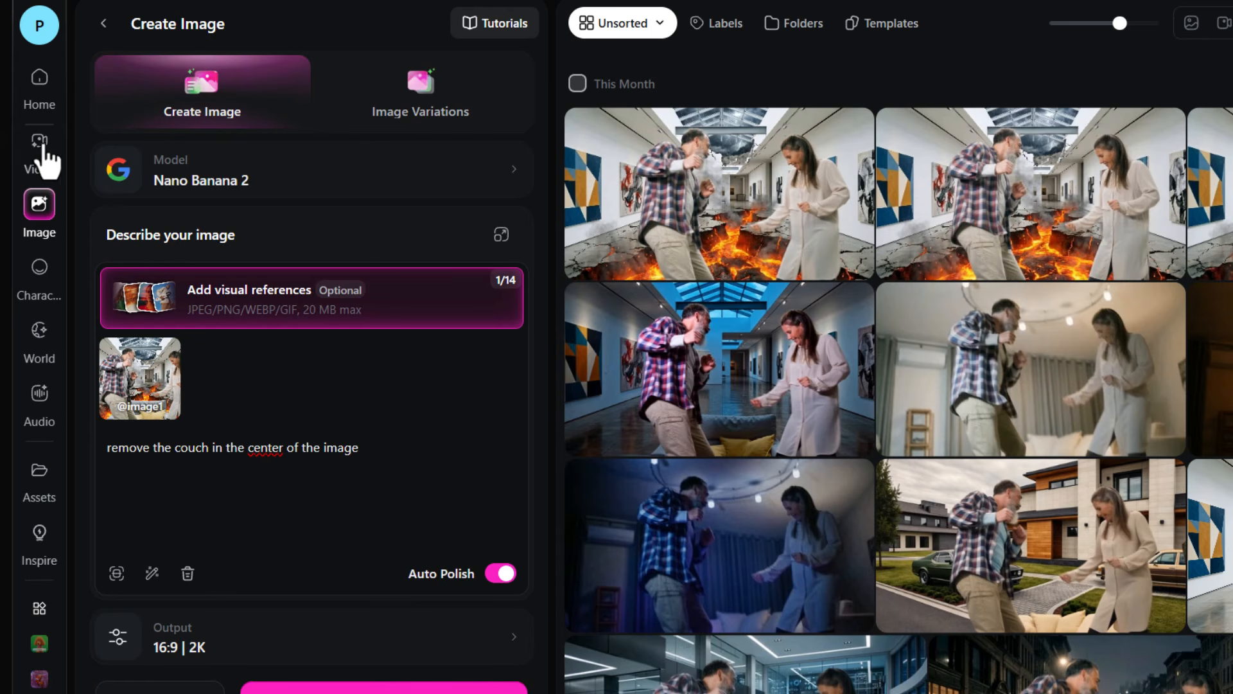
Return to Video Inpaint and replace the target look with the second couch-free lava image from the gallery.
click(40, 144)
click(103, 27)
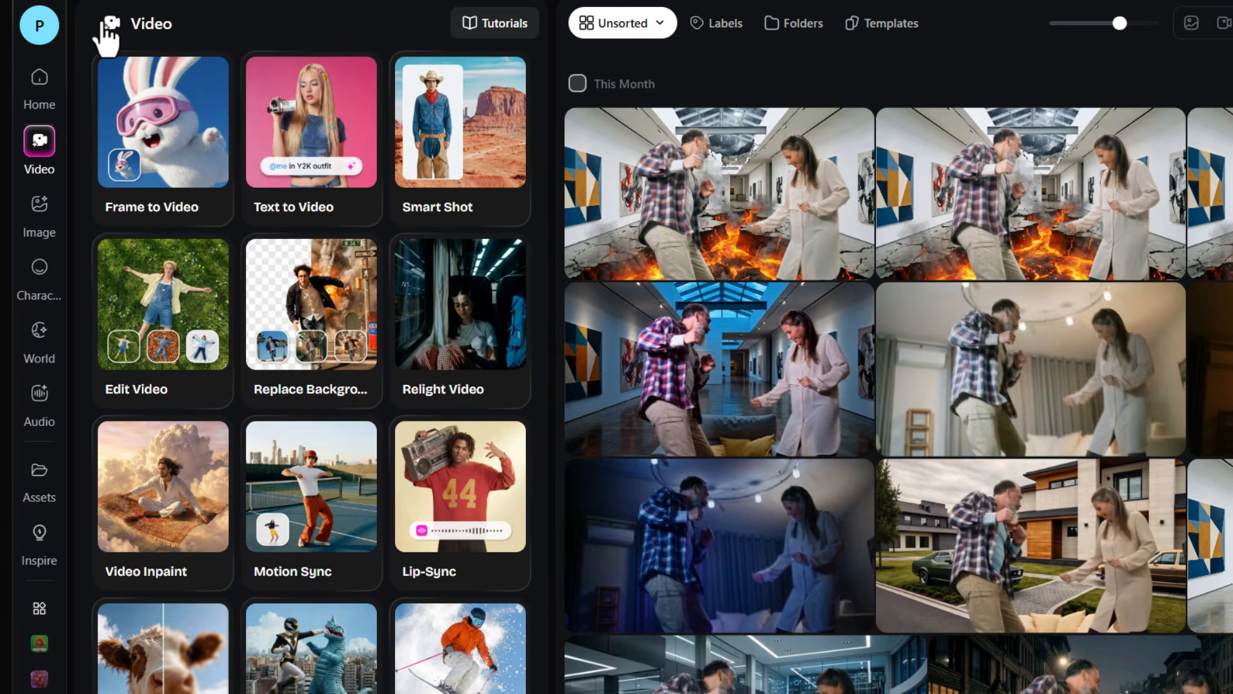
click(183, 506)
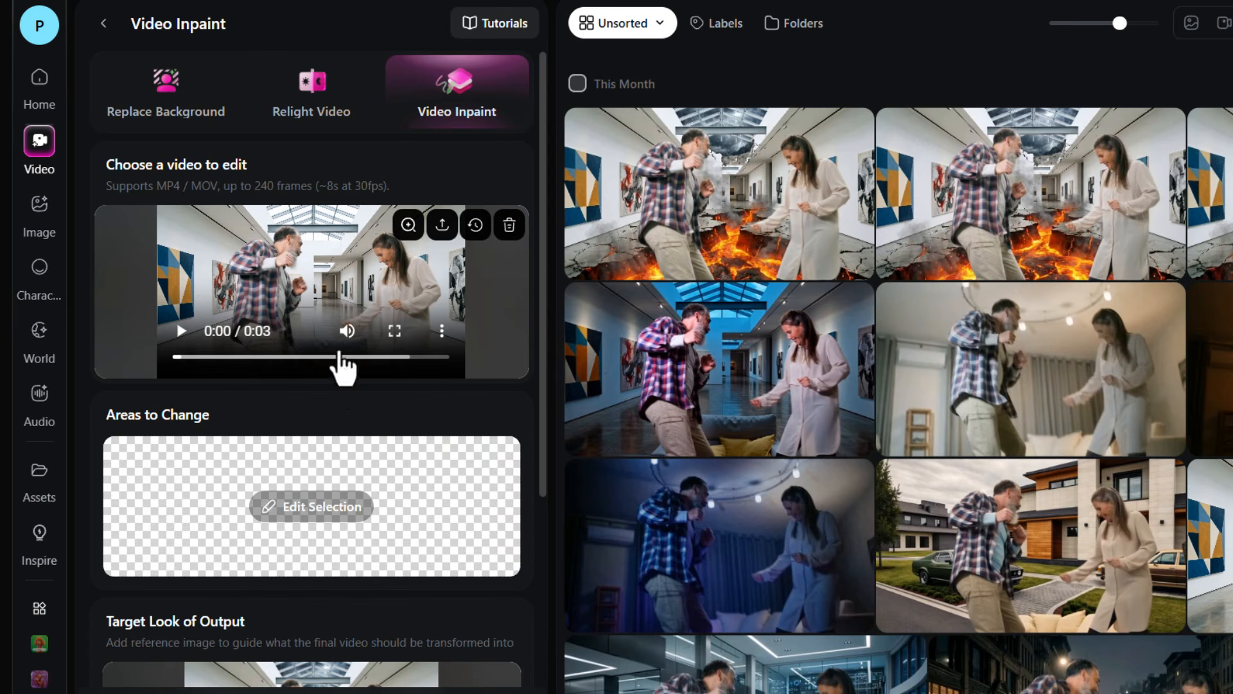
scroll(355, 494, down, 1)
scroll(355, 494, down, 3)
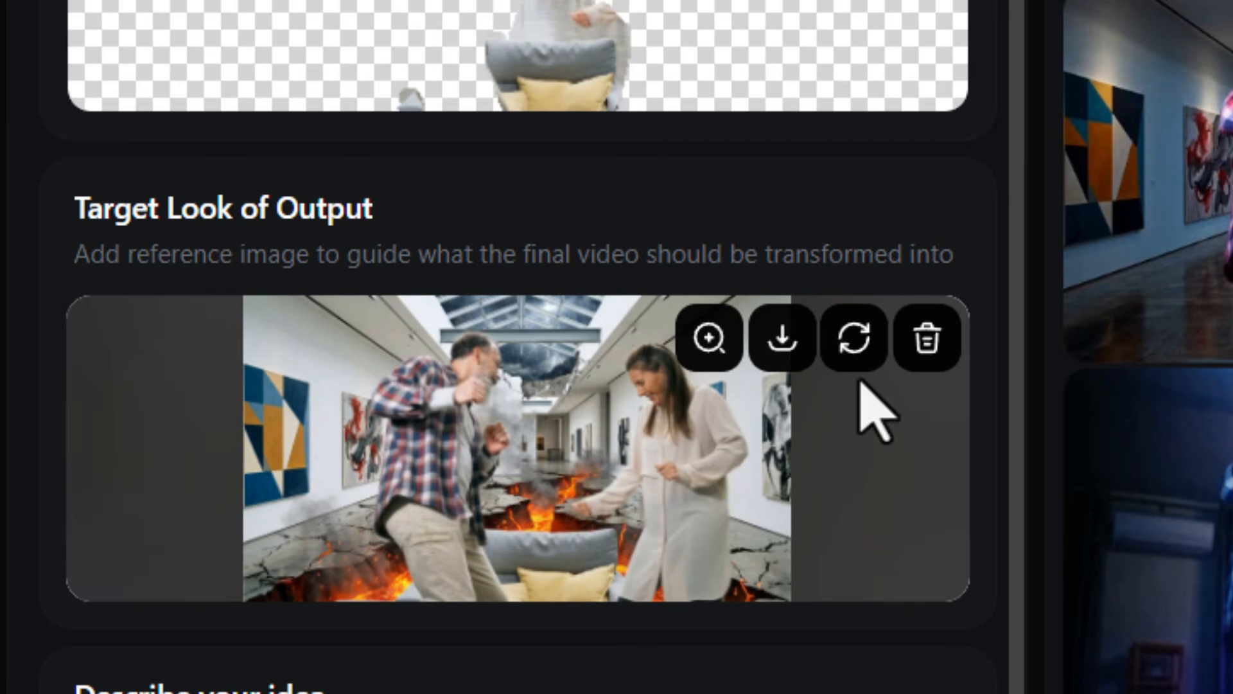
click(925, 350)
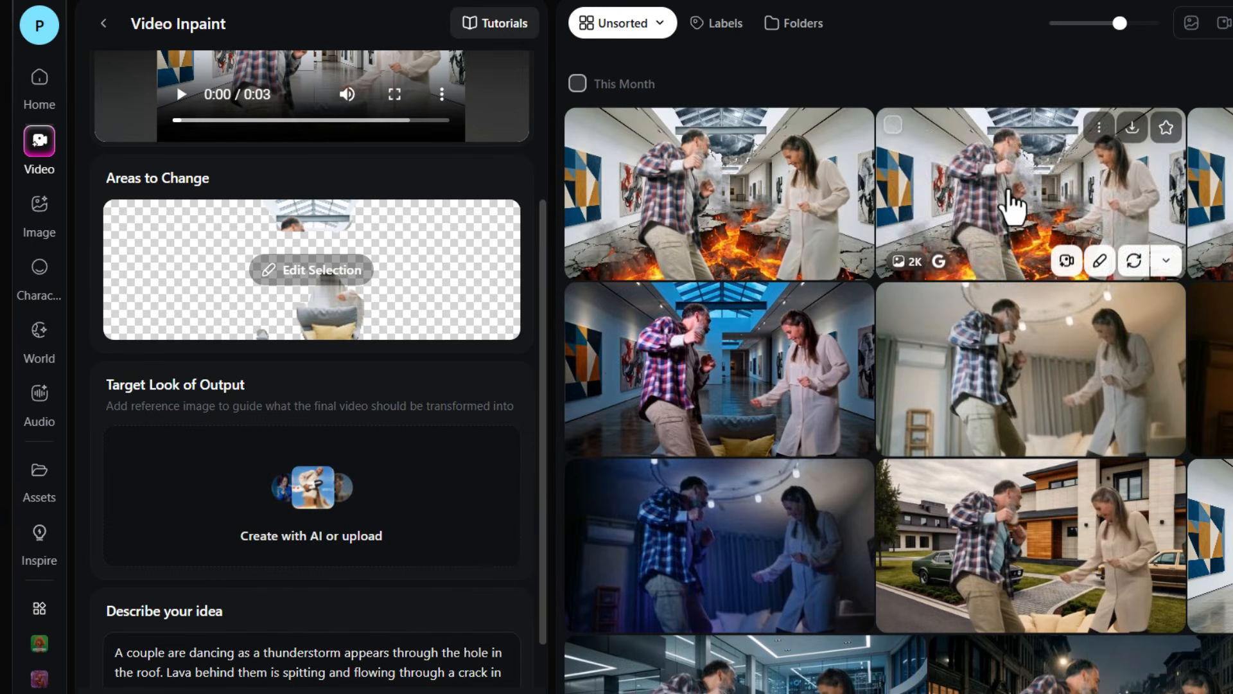
drag(1013, 206, 375, 456)
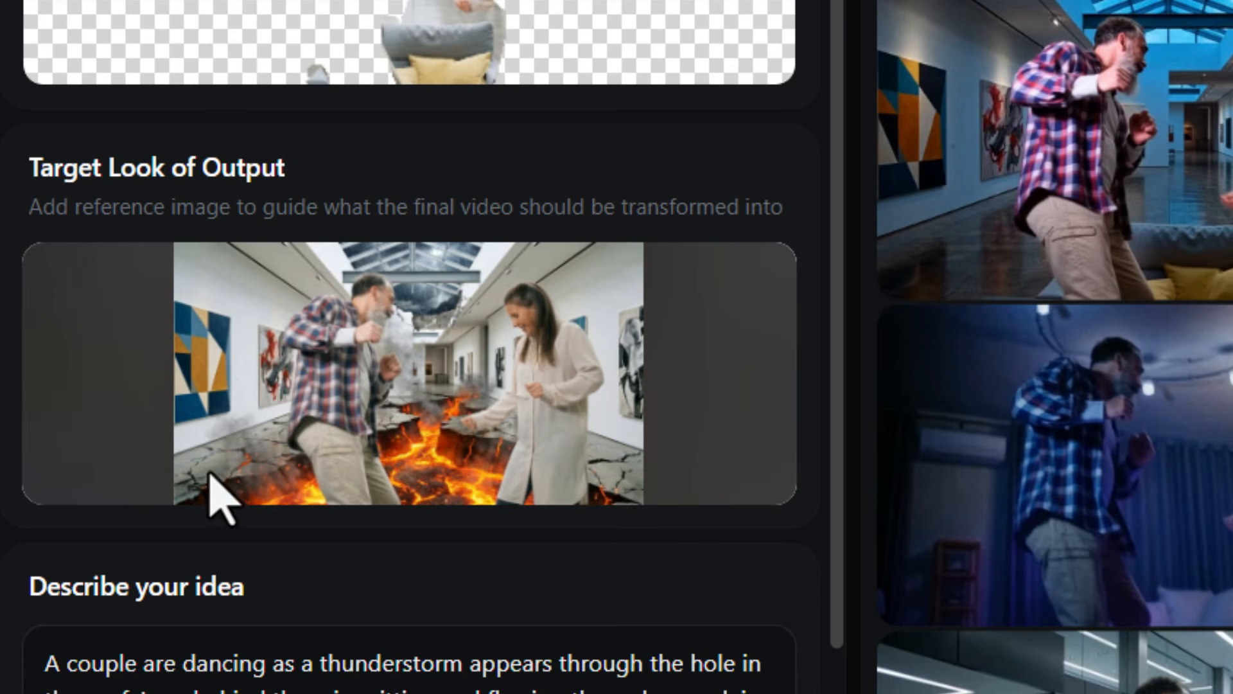
Reopen the areas-to-change selection for editing and brush over the gallery floor behind and beside the man.
scroll(474, 129, up, 4)
click(466, 183)
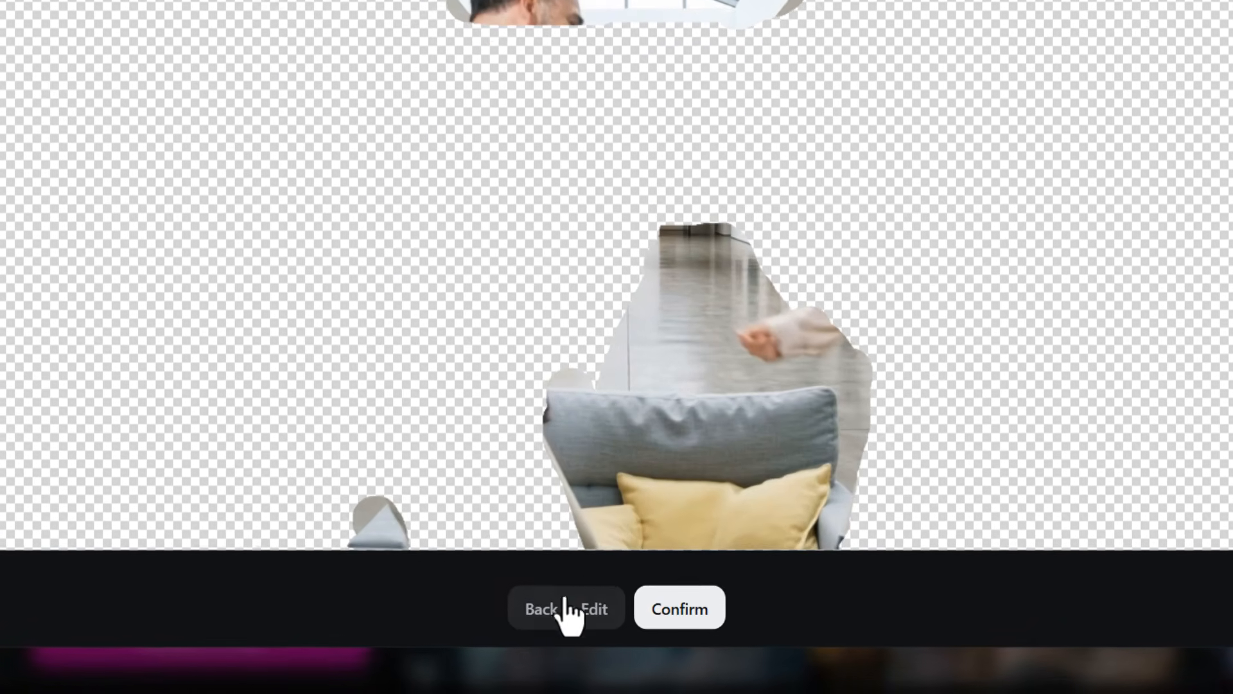
click(570, 621)
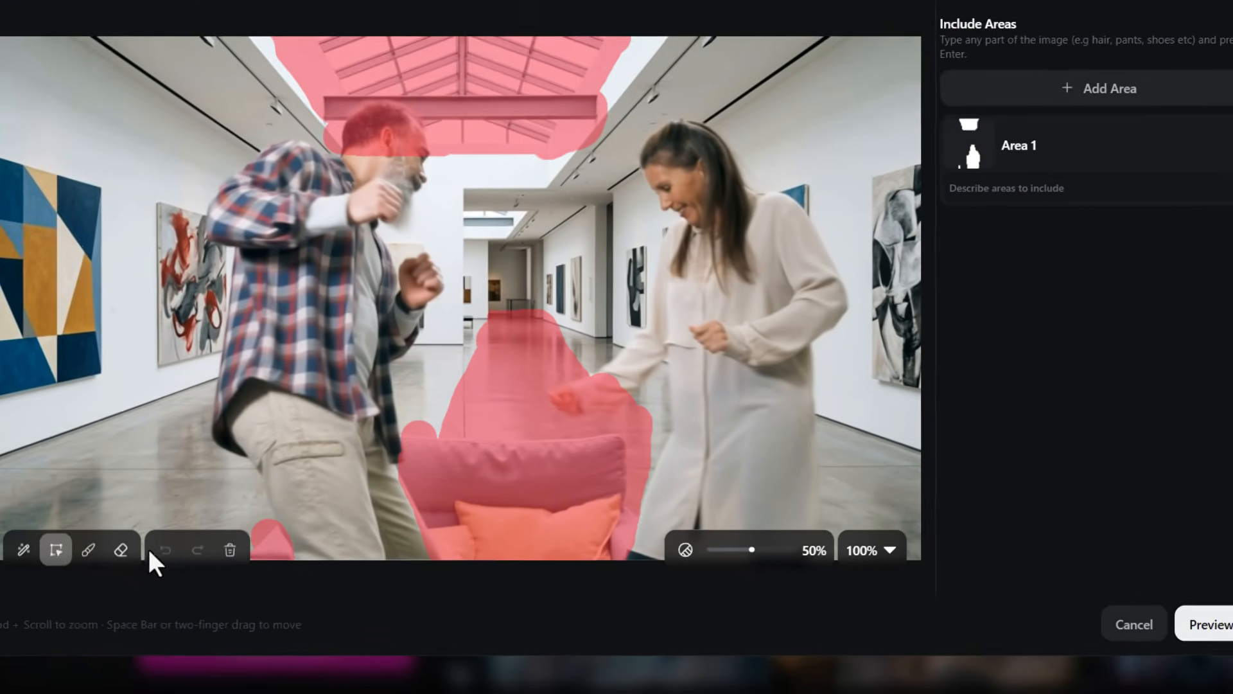
click(89, 550)
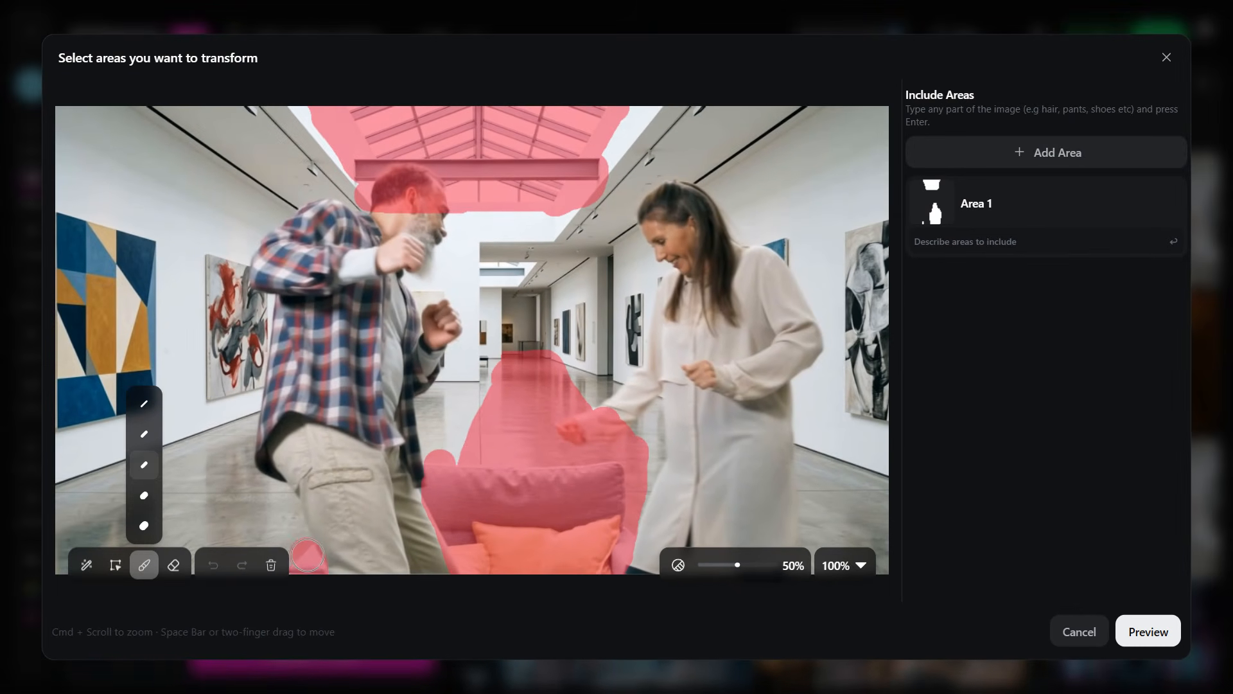
drag(307, 555, 276, 489)
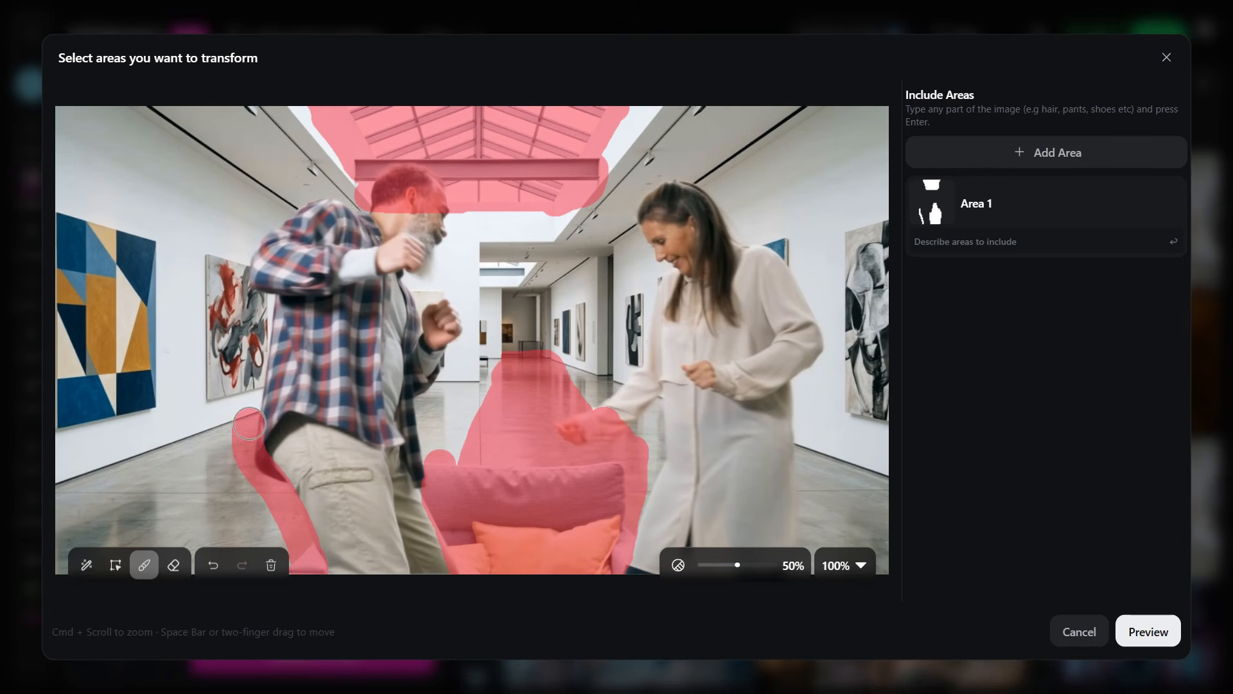
drag(59, 499, 211, 473)
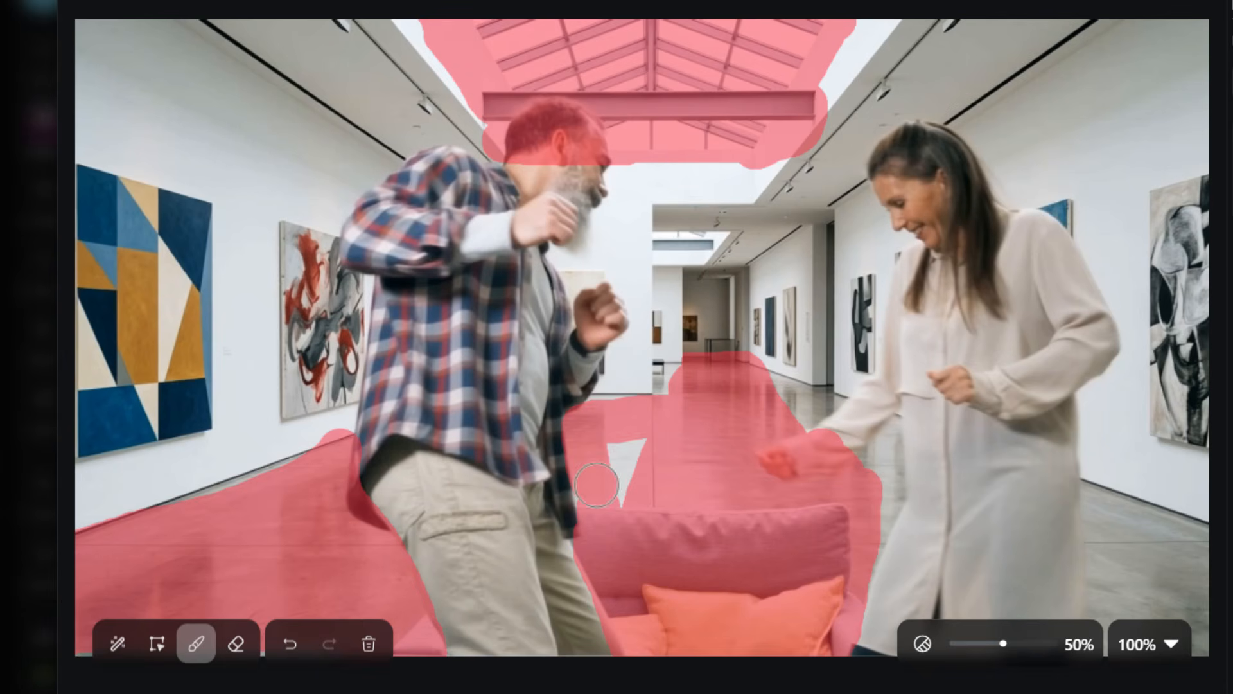
Brush over the floor on both sides of the woman, and preview and confirm the expanded selection.
drag(889, 431, 891, 492)
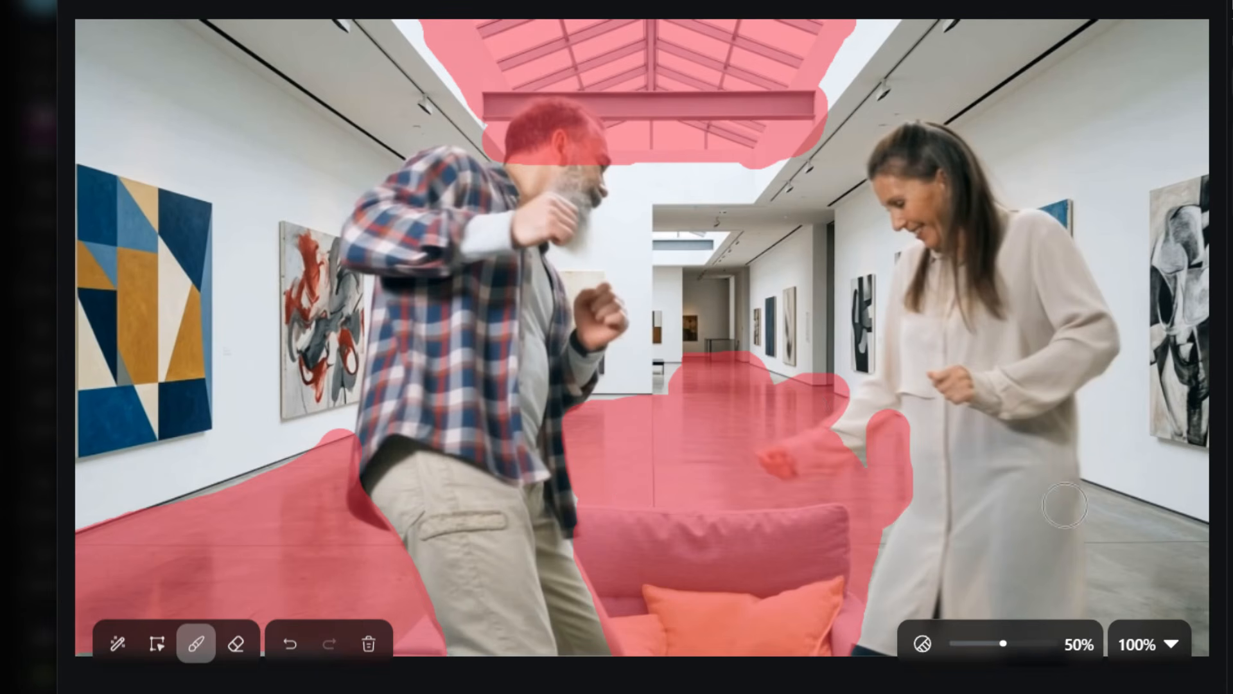
mouse_move(1105, 494)
mouse_down()
mouse_move(1101, 632)
mouse_move(1086, 504)
mouse_up()
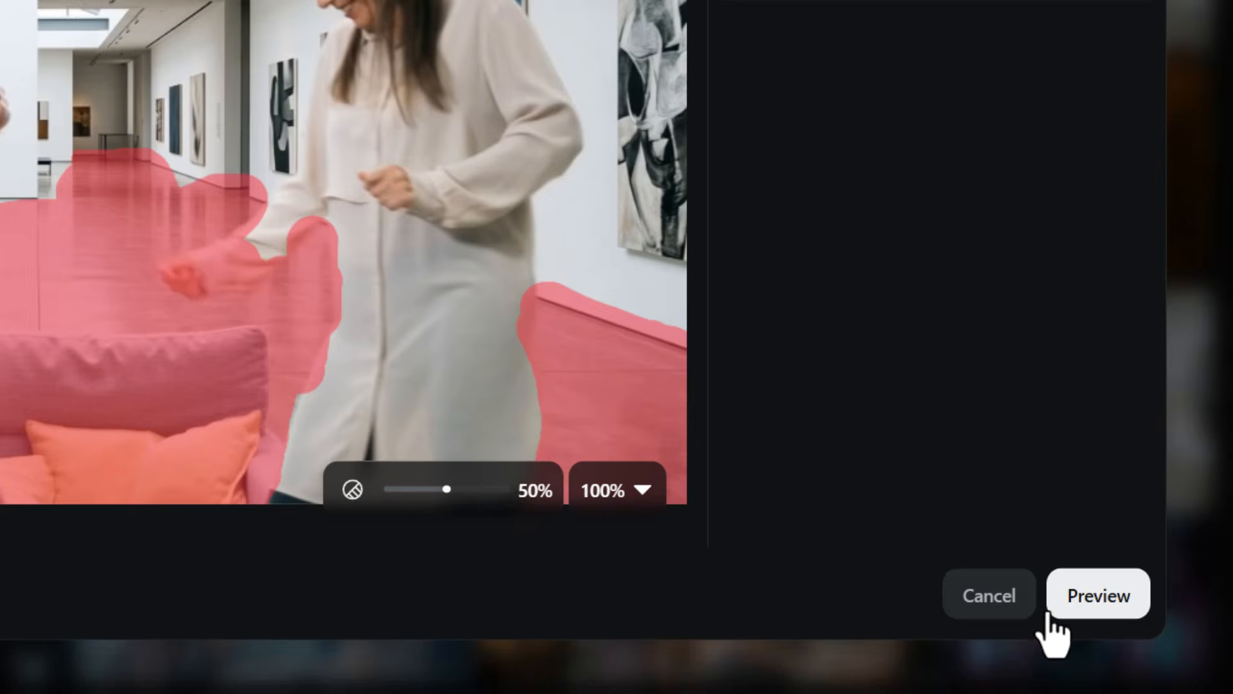
click(1054, 630)
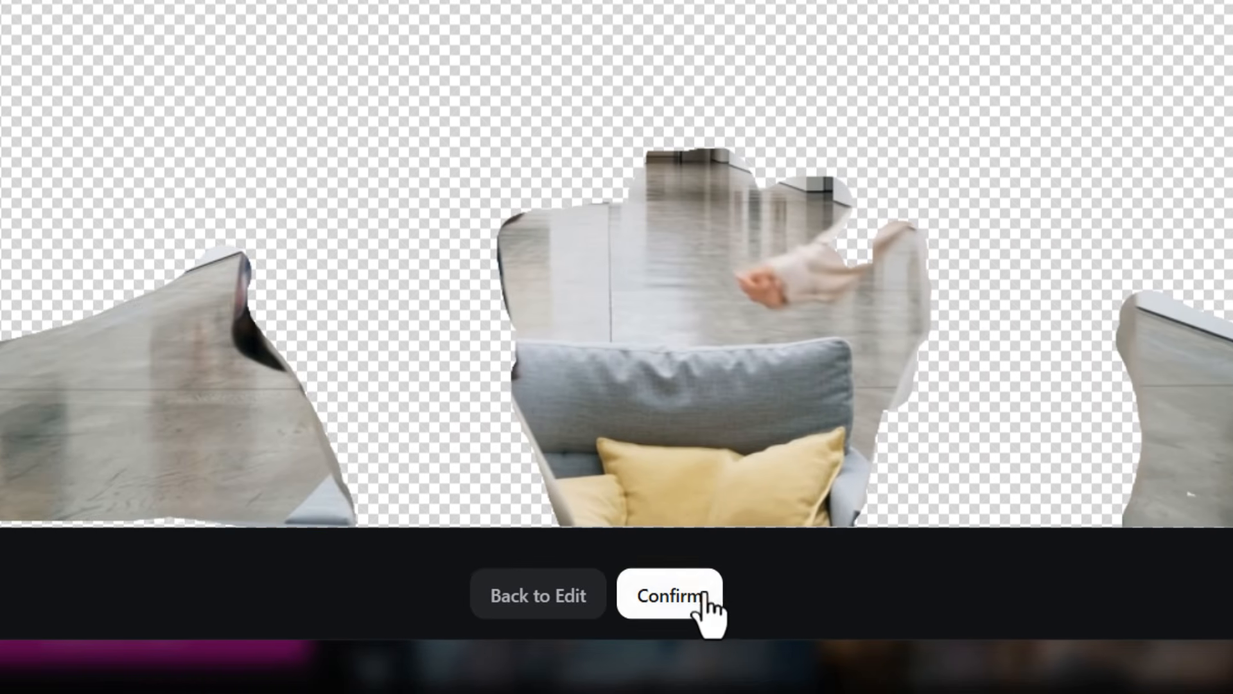
click(703, 600)
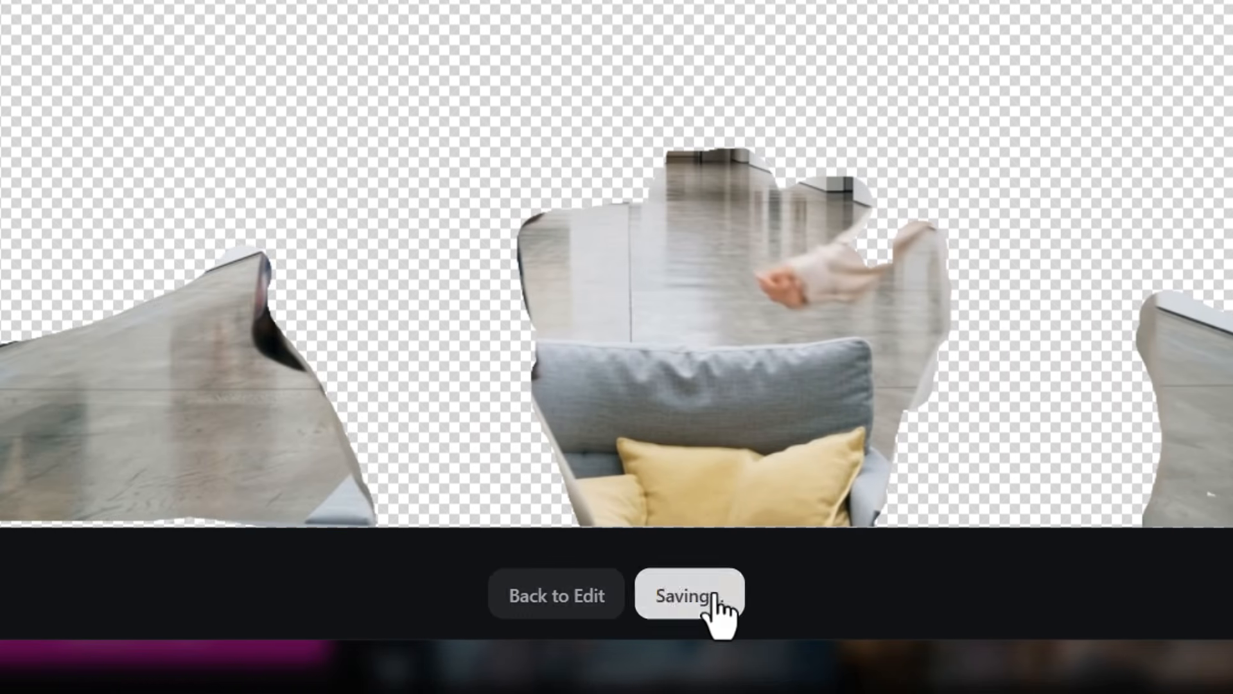
Generate the inpainted video and view the mask used for it.
scroll(203, 598, down, 3)
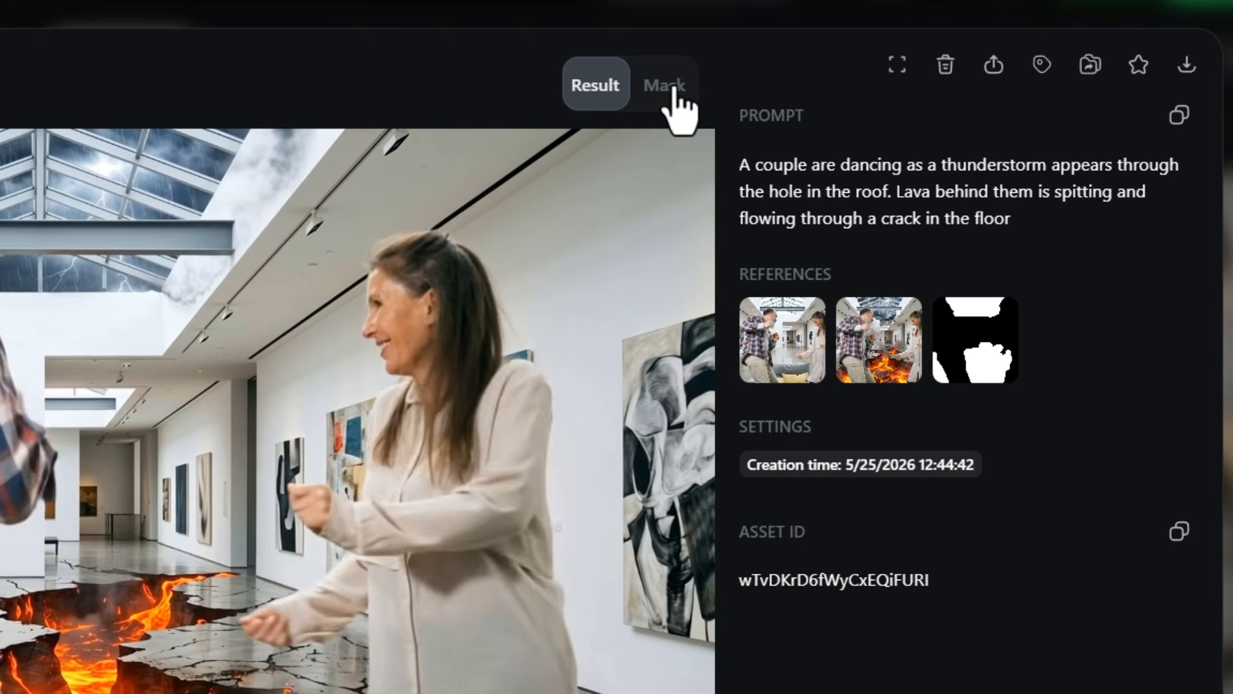
click(673, 94)
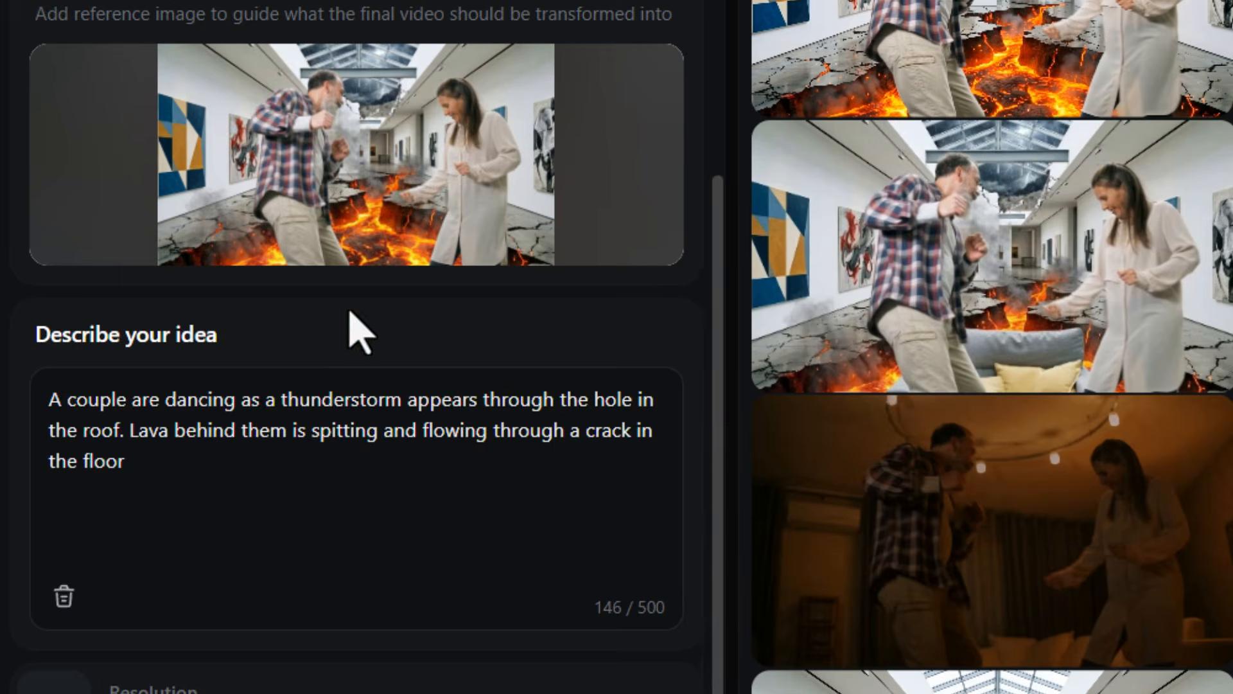
Reopen the selection, extend the brushed mask past the floor edges and across the whole skylight, and preview and confirm it.
scroll(350, 333, up, 5)
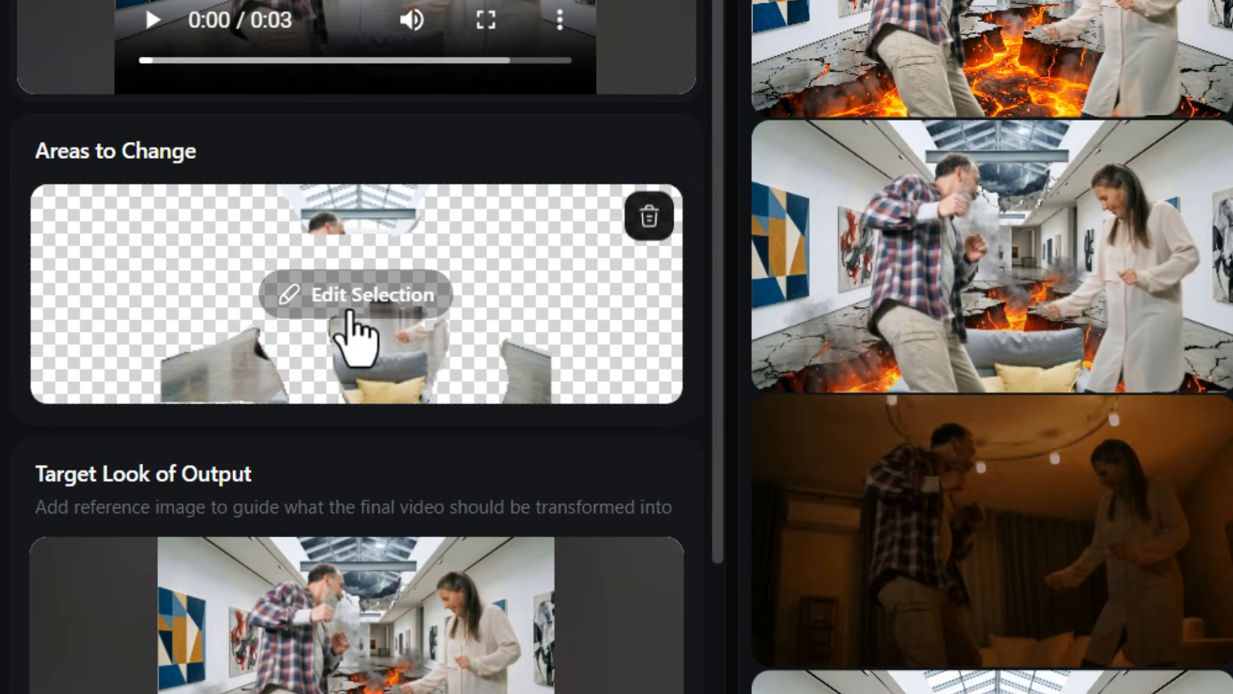
click(364, 303)
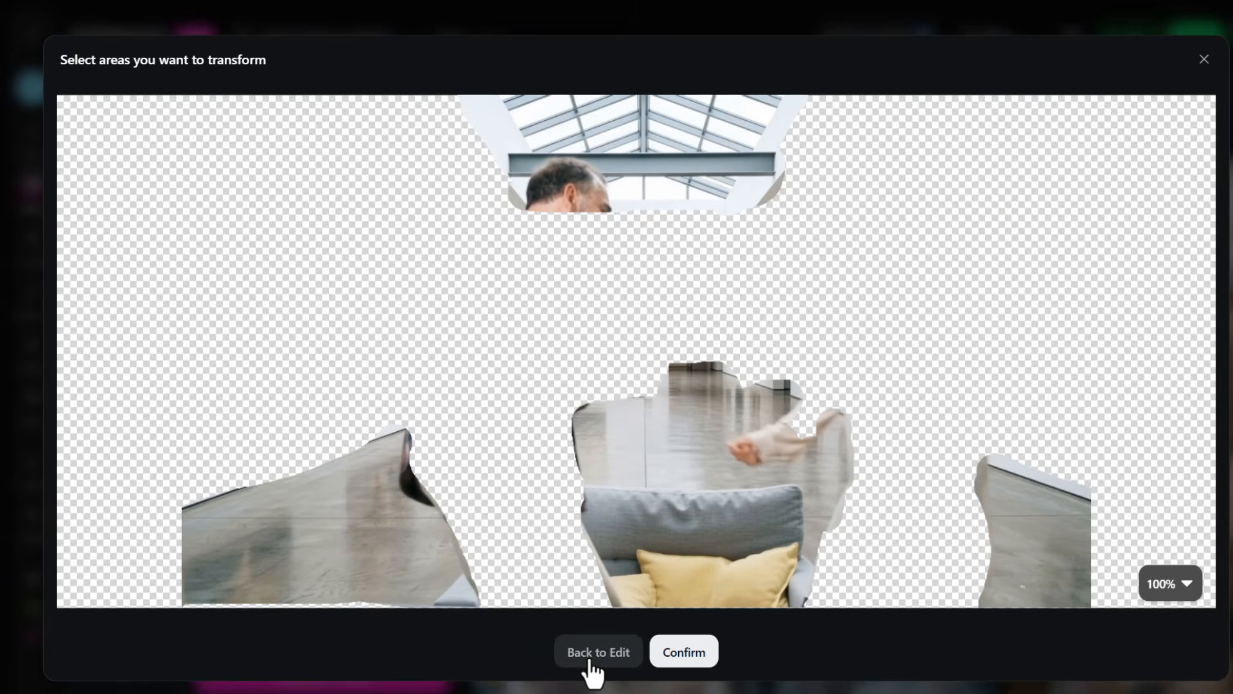
click(590, 661)
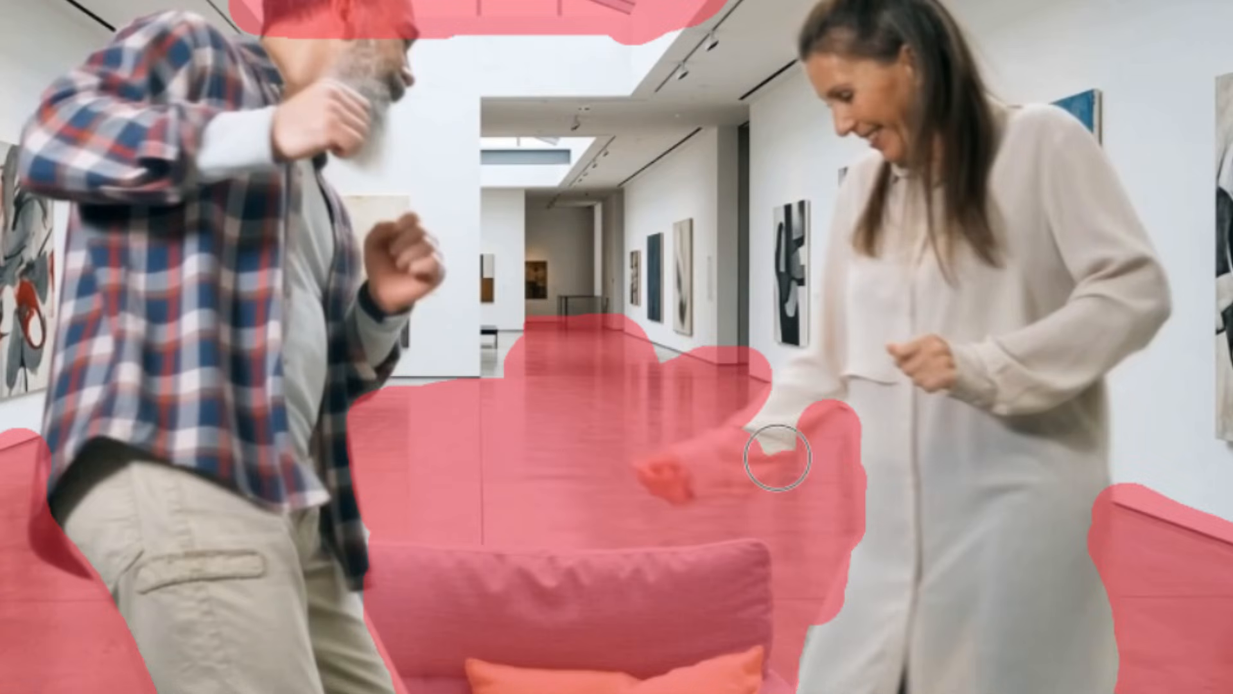
mouse_move(589, 325)
mouse_down()
mouse_move(424, 396)
mouse_move(366, 396)
mouse_move(362, 536)
mouse_move(386, 615)
mouse_move(338, 442)
mouse_move(364, 378)
mouse_move(467, 362)
mouse_move(609, 313)
mouse_move(711, 371)
mouse_up()
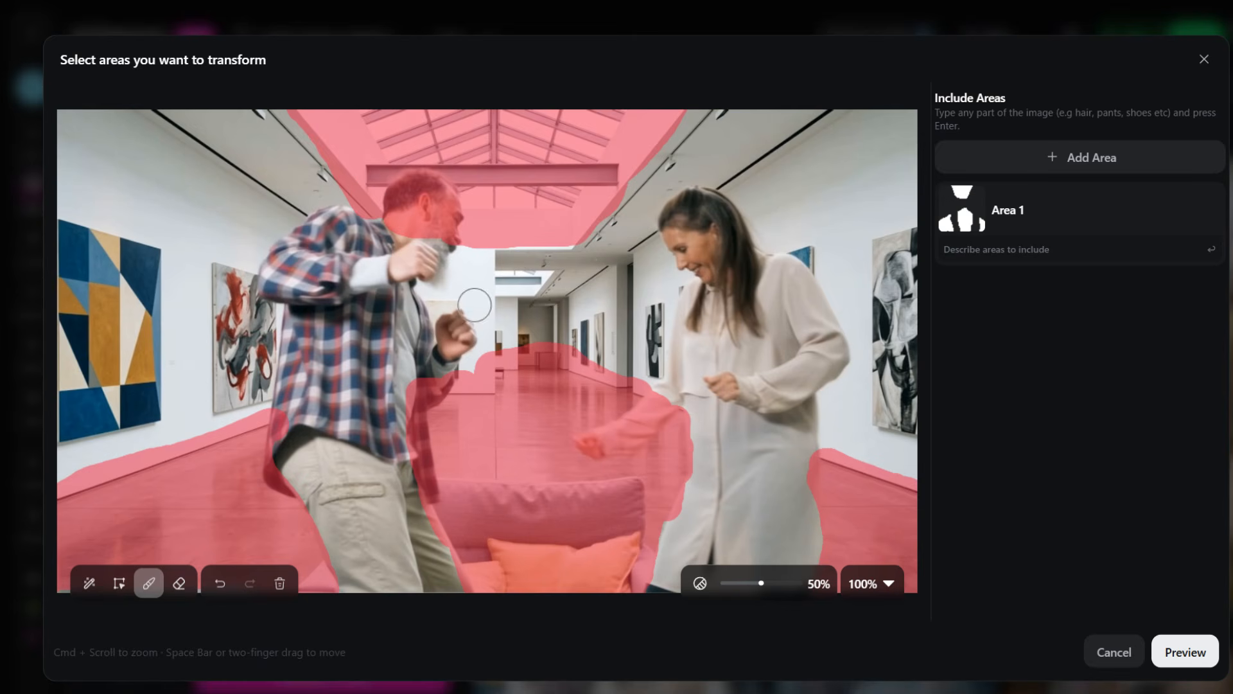
click(1170, 657)
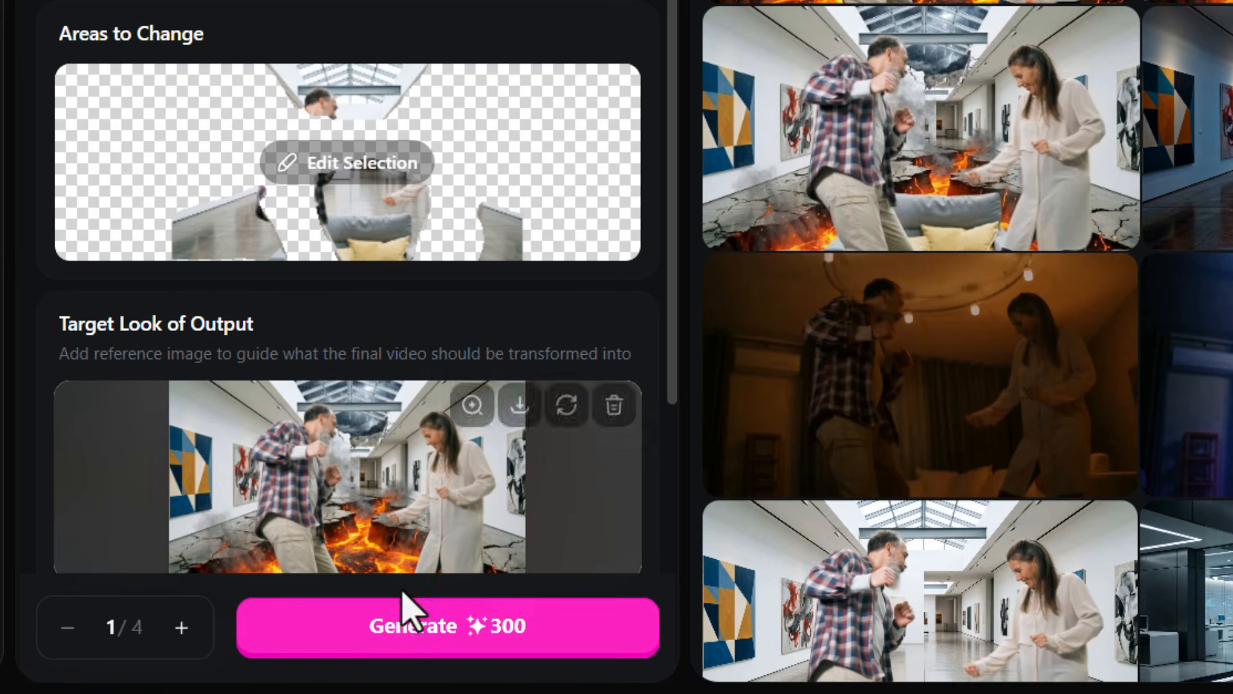
Generate the video with the enlarged mask, and close its enlarged view after checking the result.
click(511, 622)
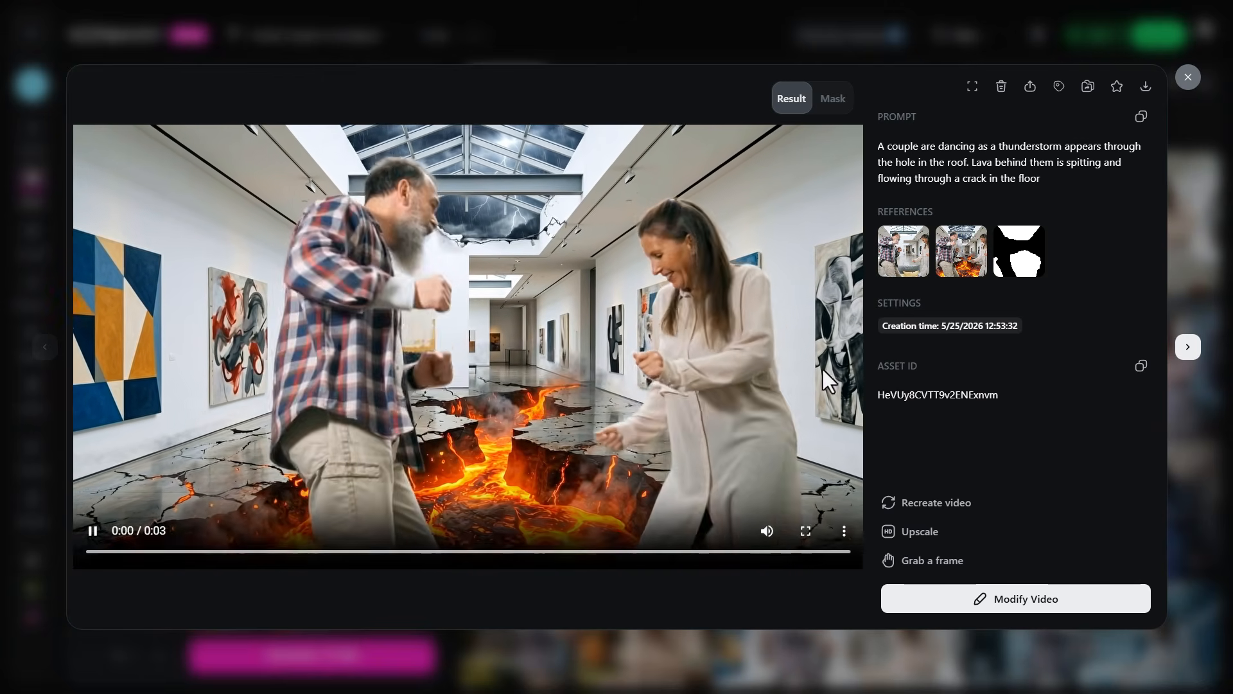
click(1187, 80)
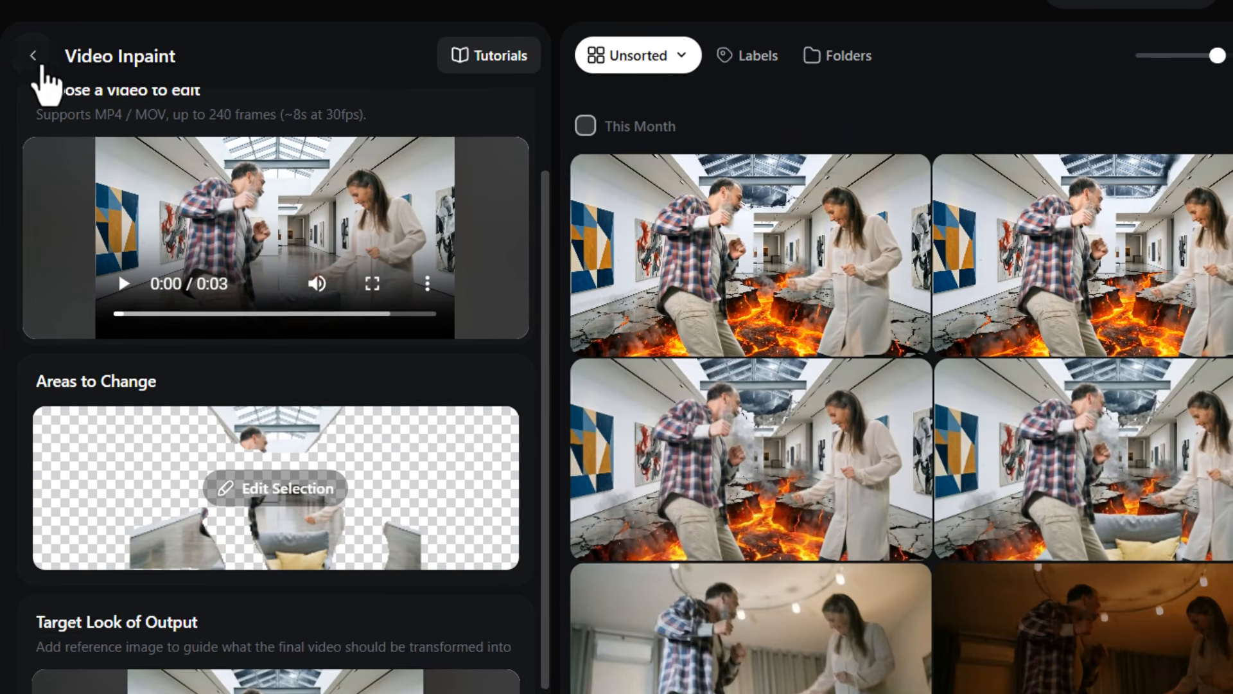
Switch to Relight Video and load the newly generated lava and storm video as the source.
scroll(154, 236, up, 3)
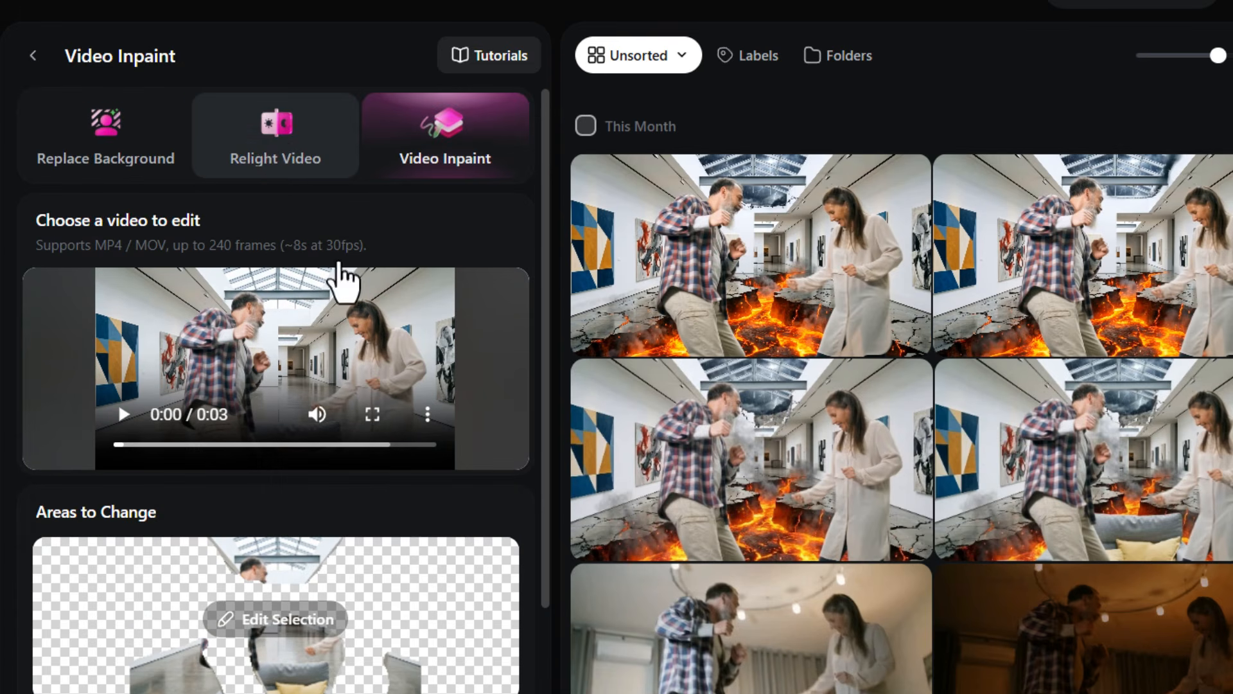
click(502, 297)
drag(743, 275, 279, 366)
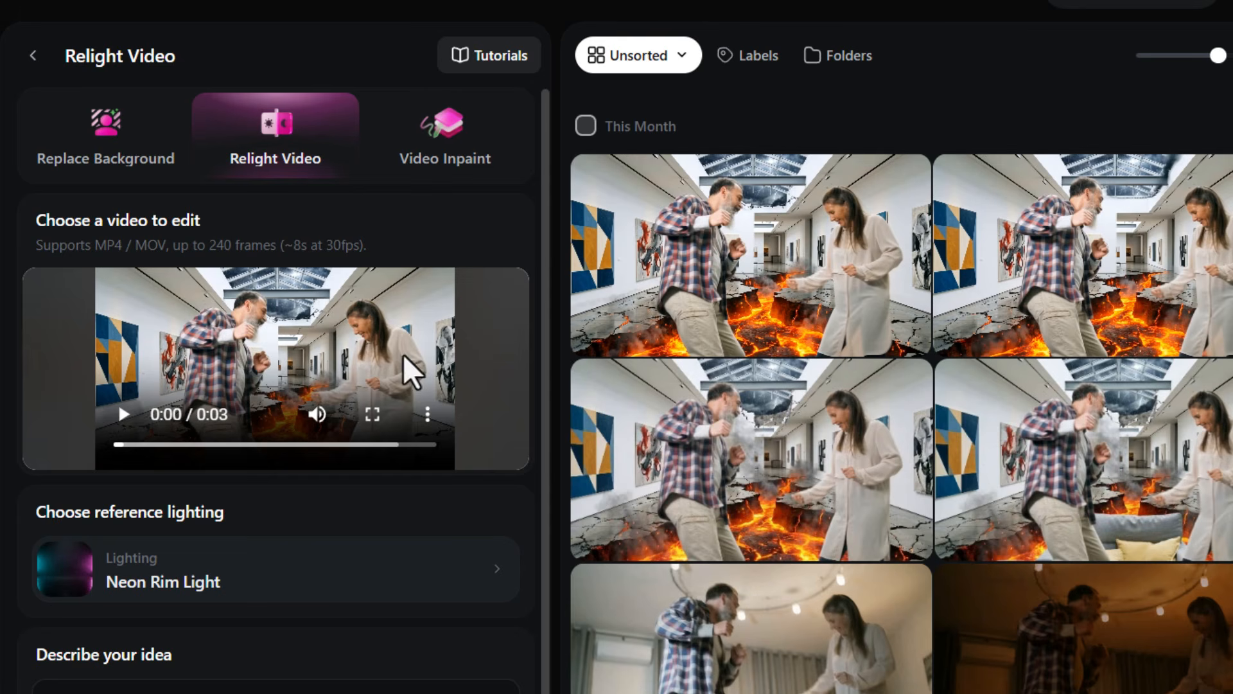
Choose Candlelit Warmth as the reference lighting and generate the relit video.
mouse_move(297, 297)
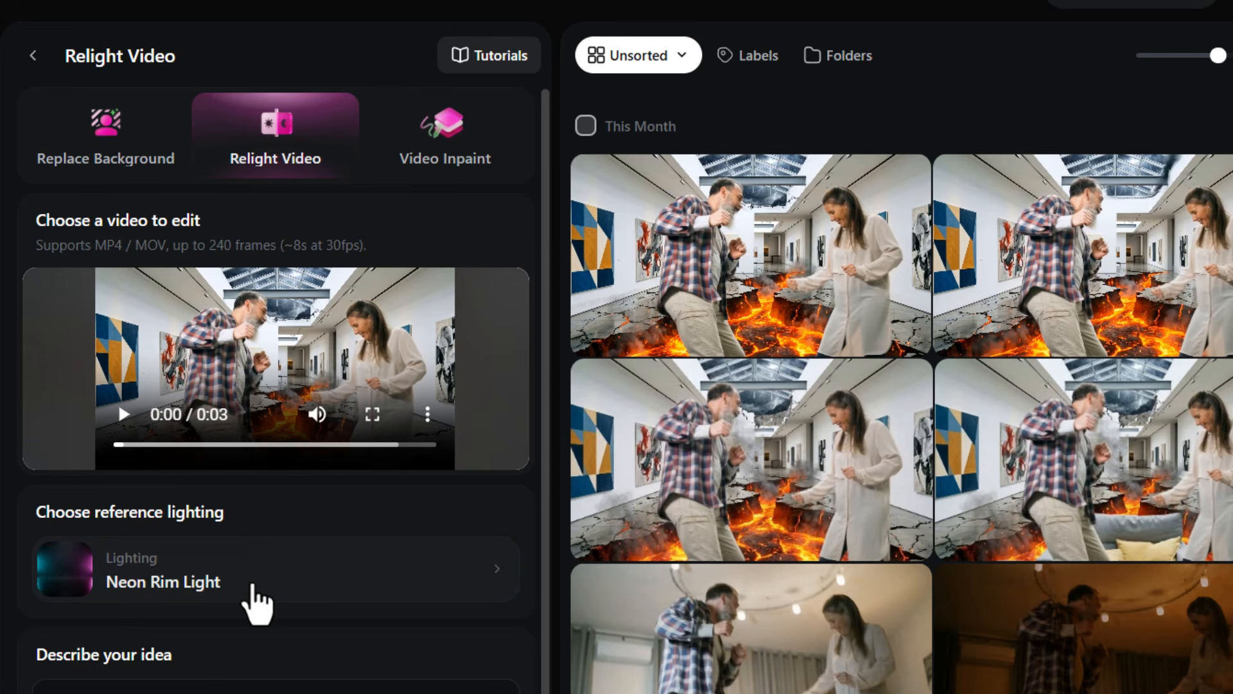
click(259, 602)
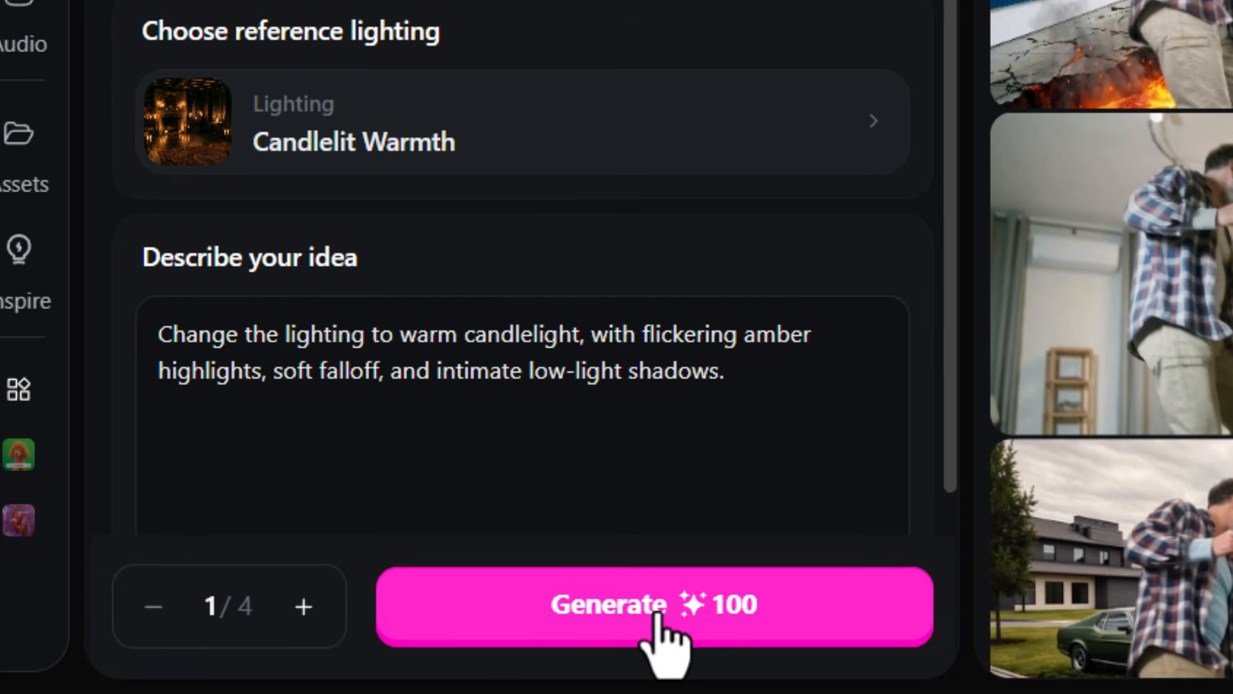
click(655, 616)
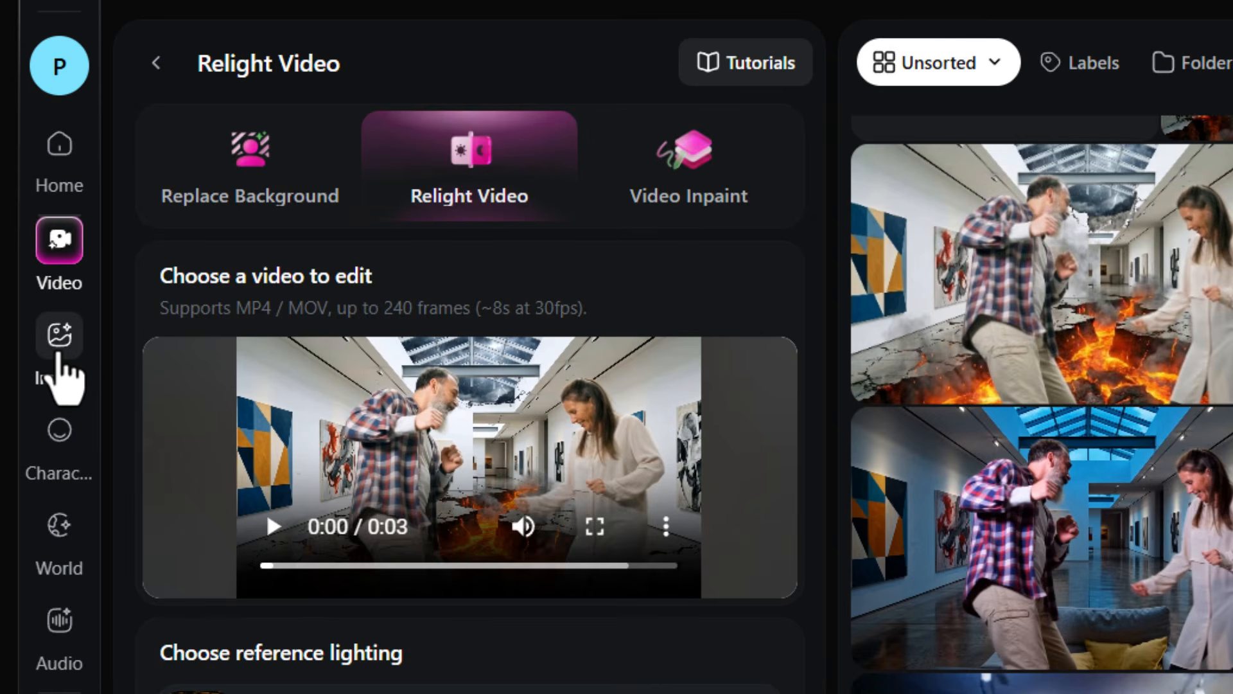
Create an image from the couch-free lava reference, prompting "relight this scene so that only the lava on the floor and the storm in the roof are the source of light".
click(60, 357)
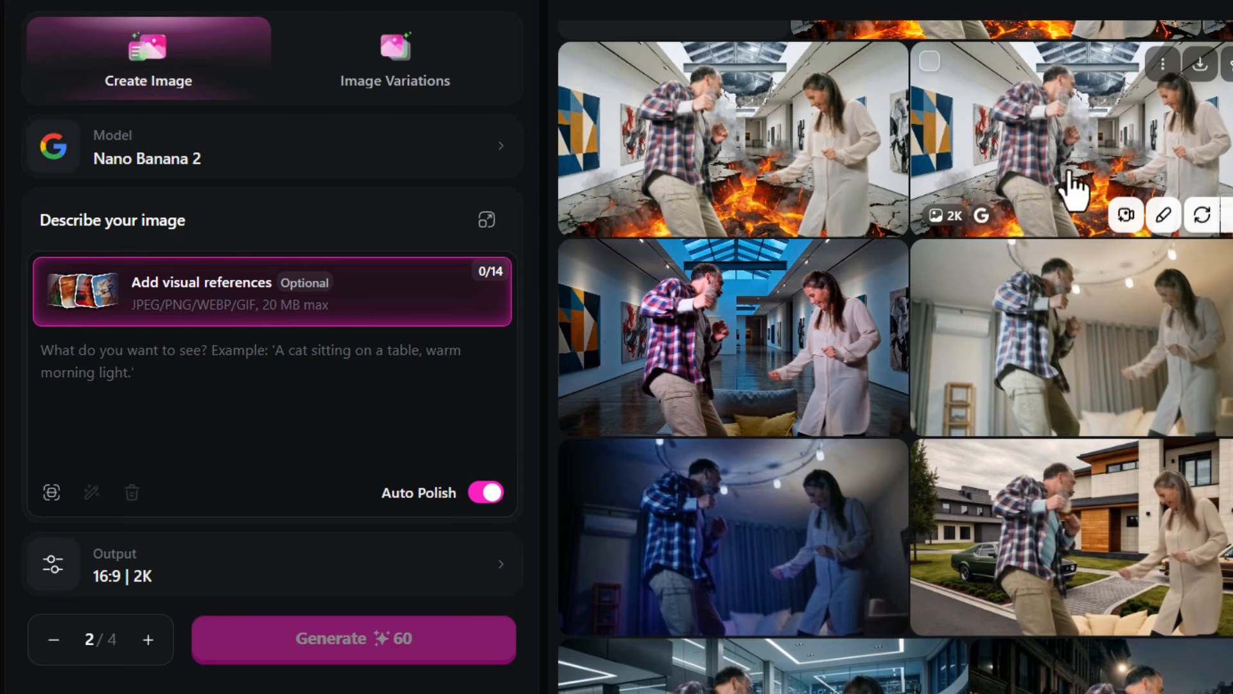
drag(1098, 164, 360, 379)
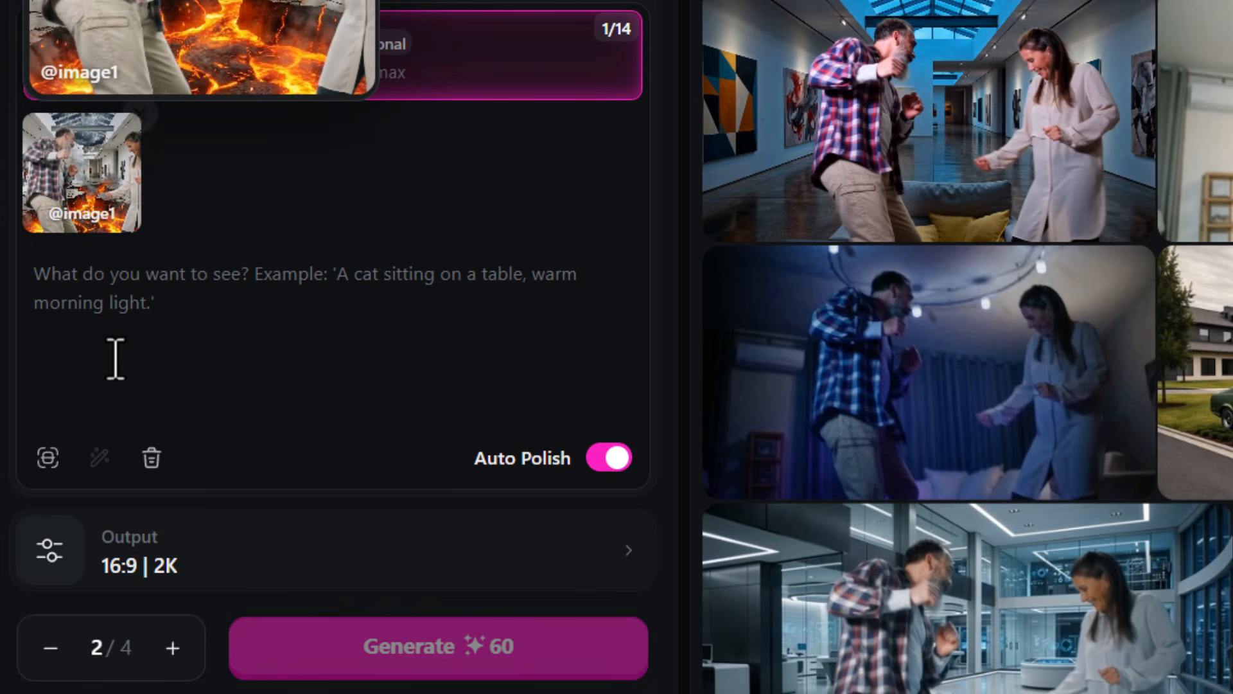
text(relight this scene so that only the lava on the floor and the storm in the roof are the source of light)
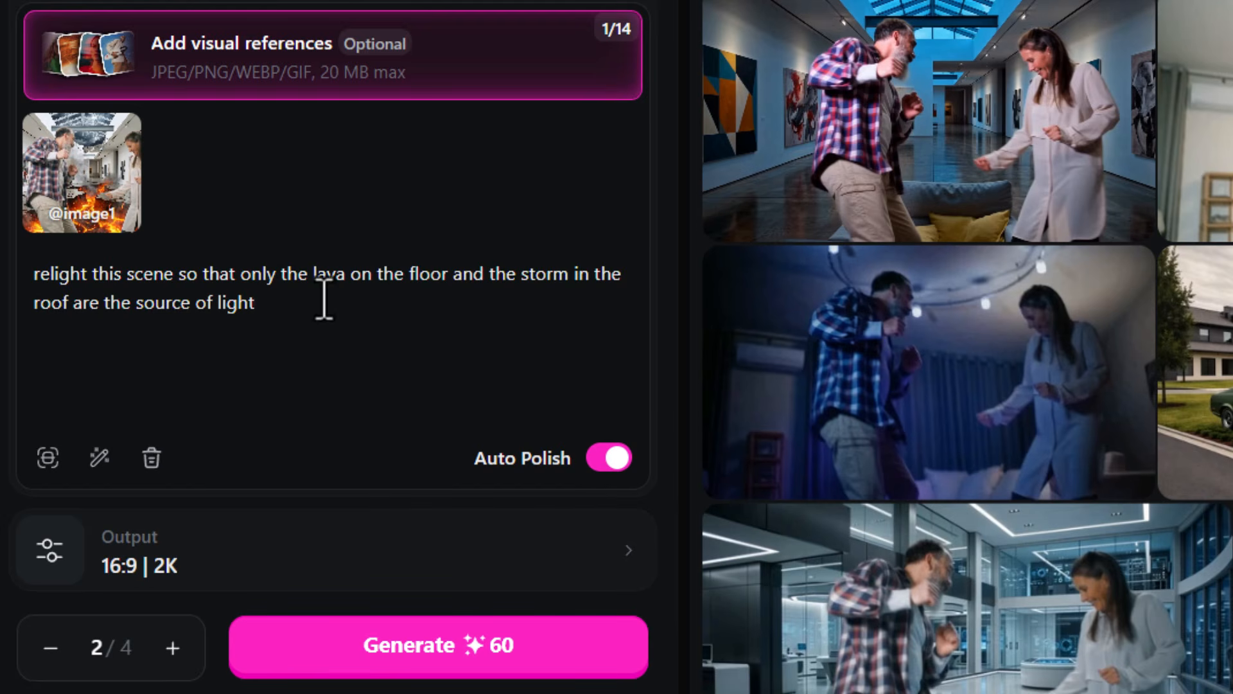
Generate two images of the relit lava and storm scene, and close the enlarged view after checking the result.
mouse_move(82, 190)
click(510, 674)
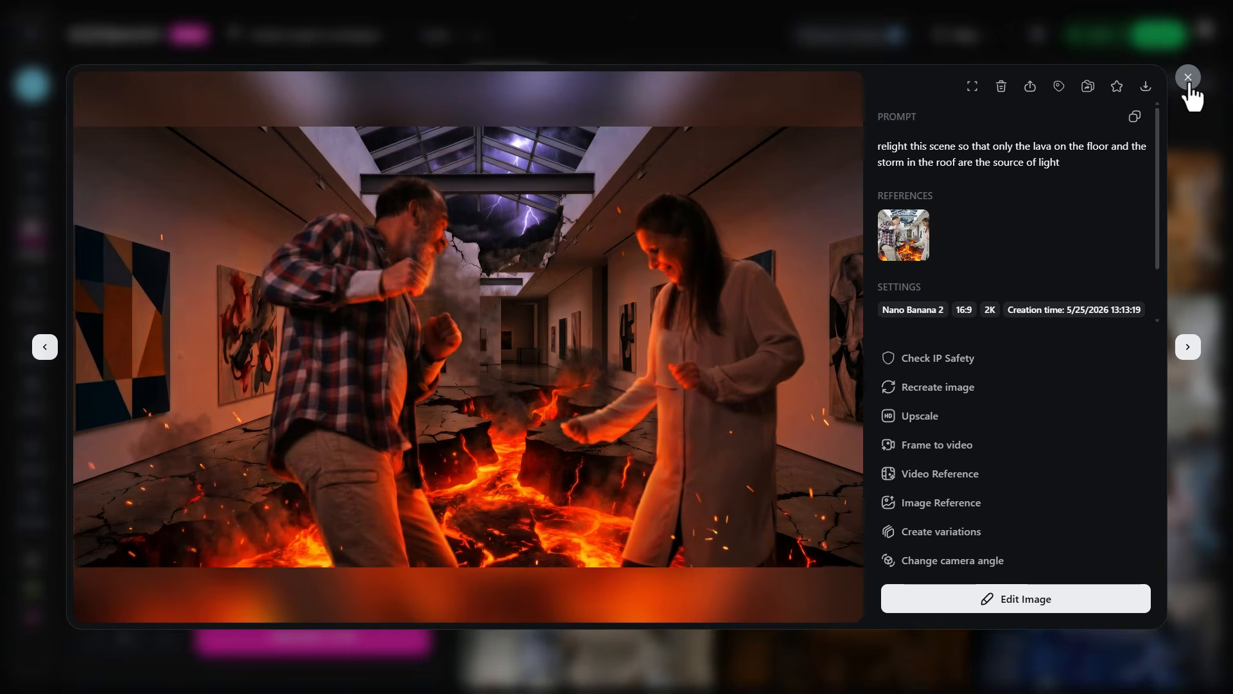
click(1189, 84)
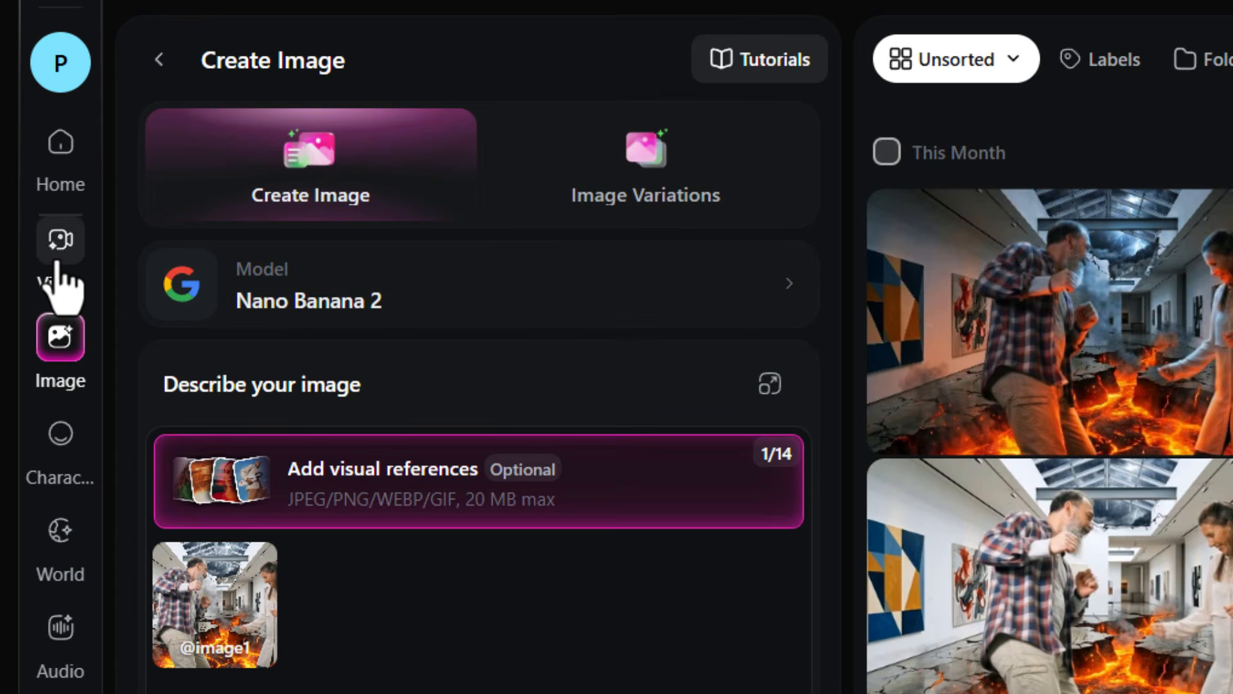
Return to Relight Video and set the created image with the darker, lava-lit gallery as the reference lighting.
click(58, 264)
click(156, 59)
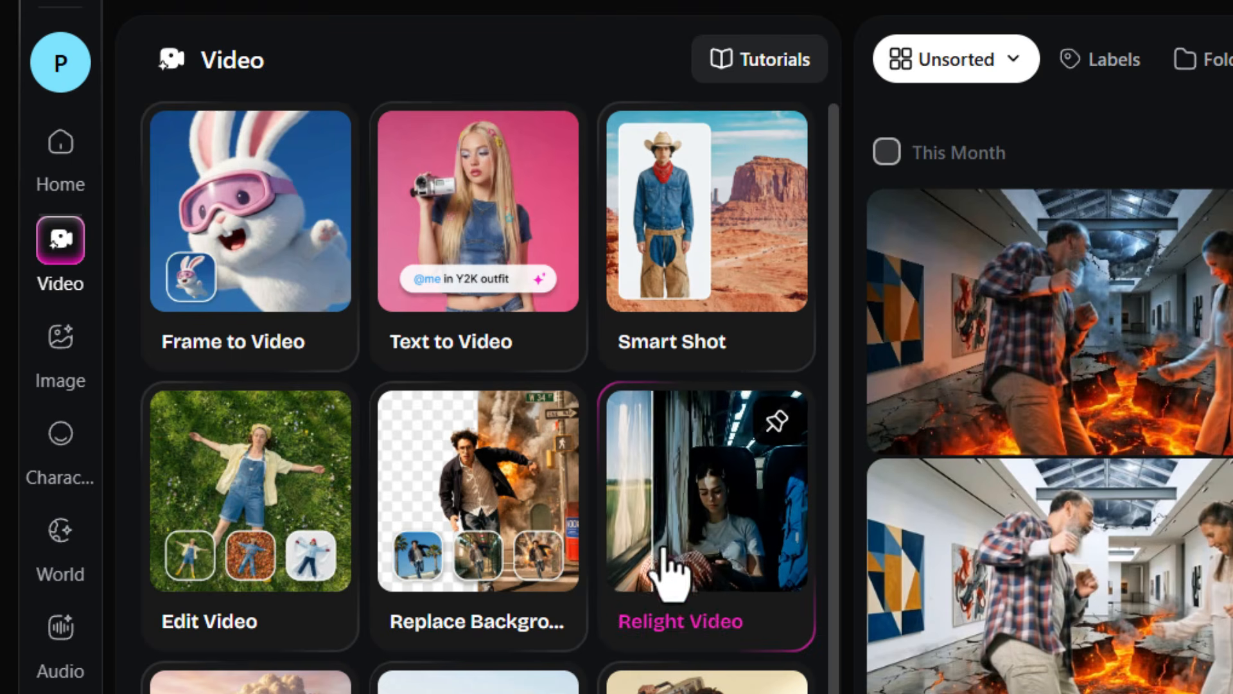
click(737, 550)
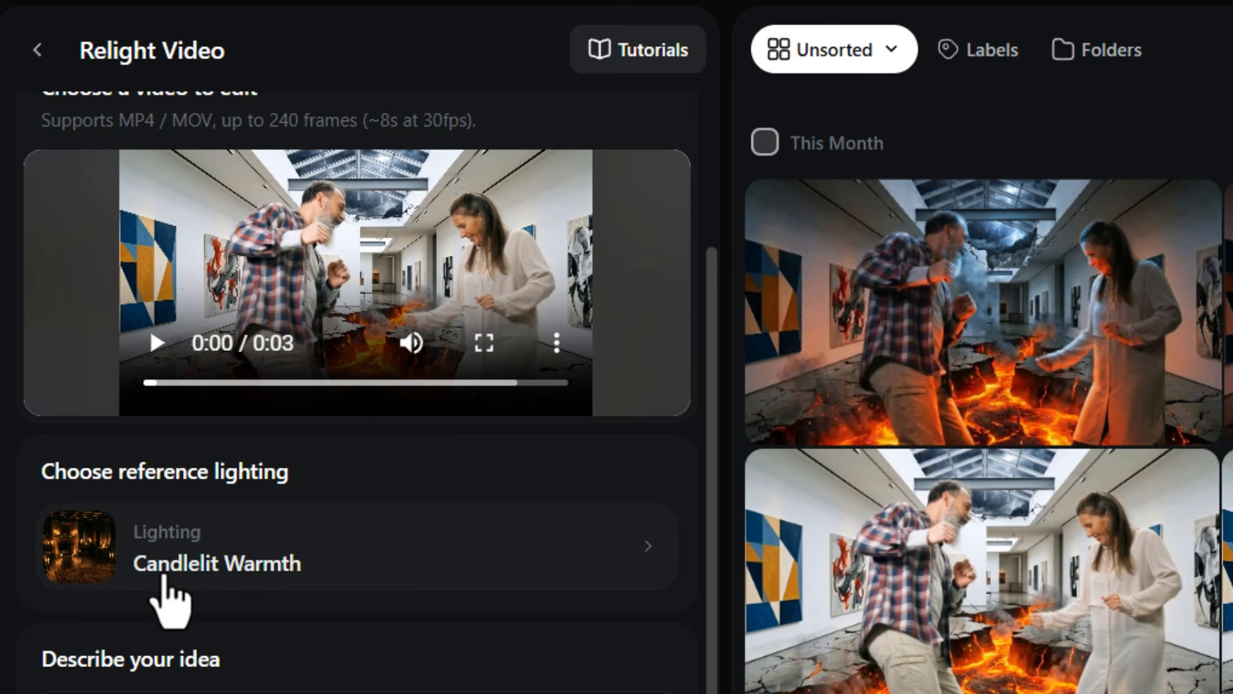
click(634, 543)
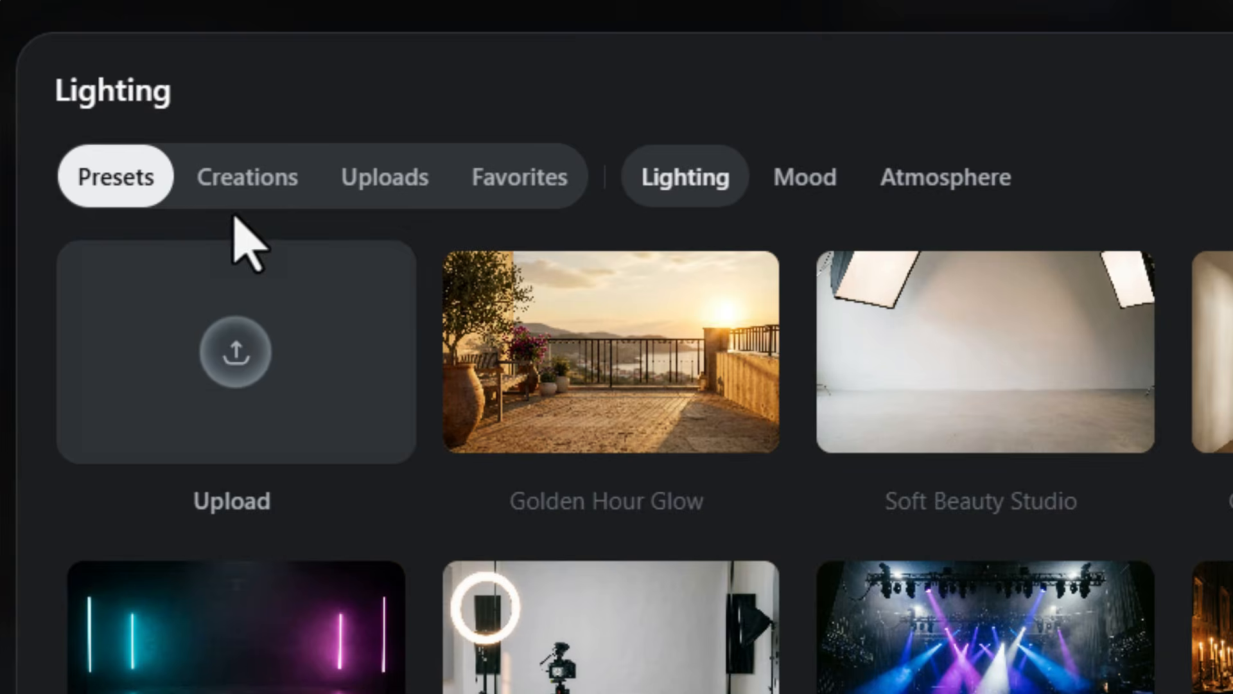
click(240, 185)
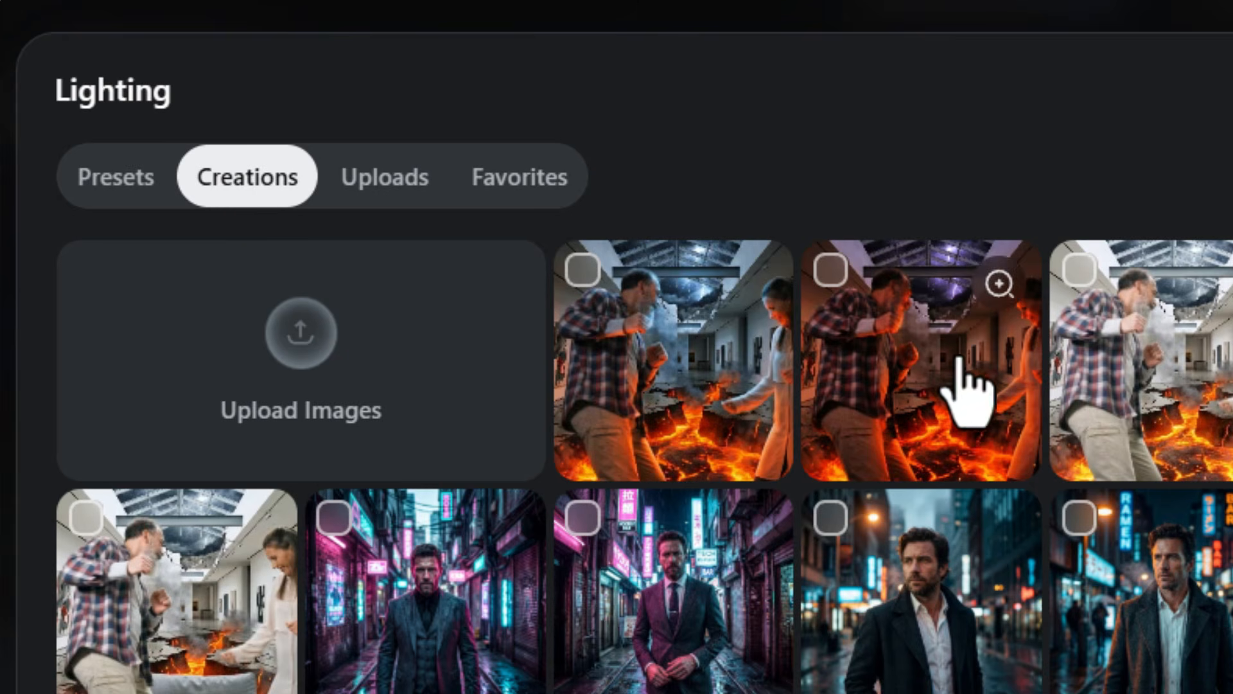
click(969, 399)
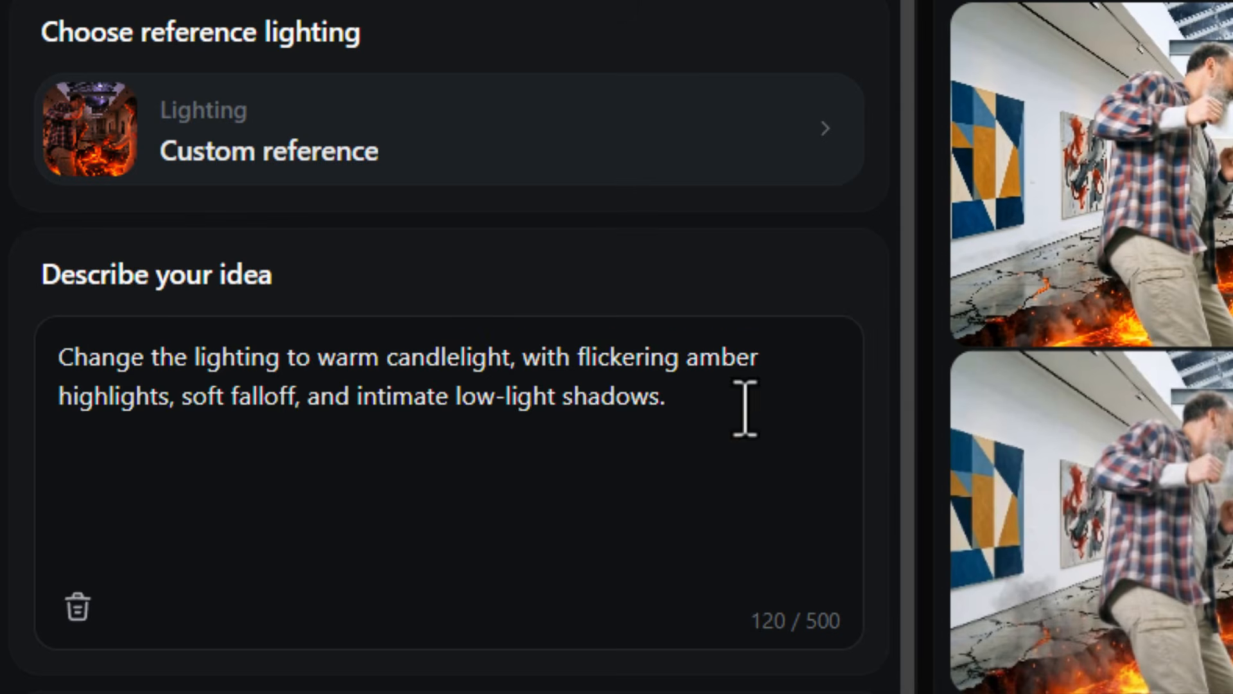
Replace the prompt with "Change the lighting so that the lava is the main source of light, with some lighting coming from the storm above." and generate.
drag(743, 407, 68, 337)
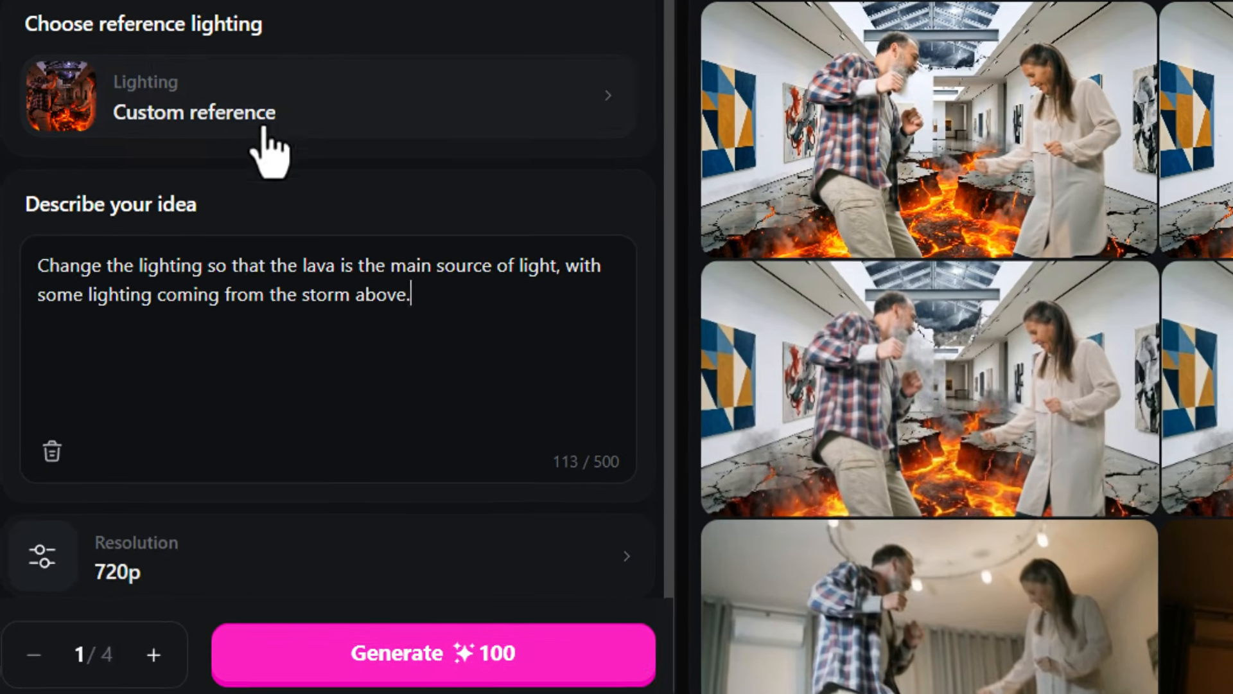
click(484, 639)
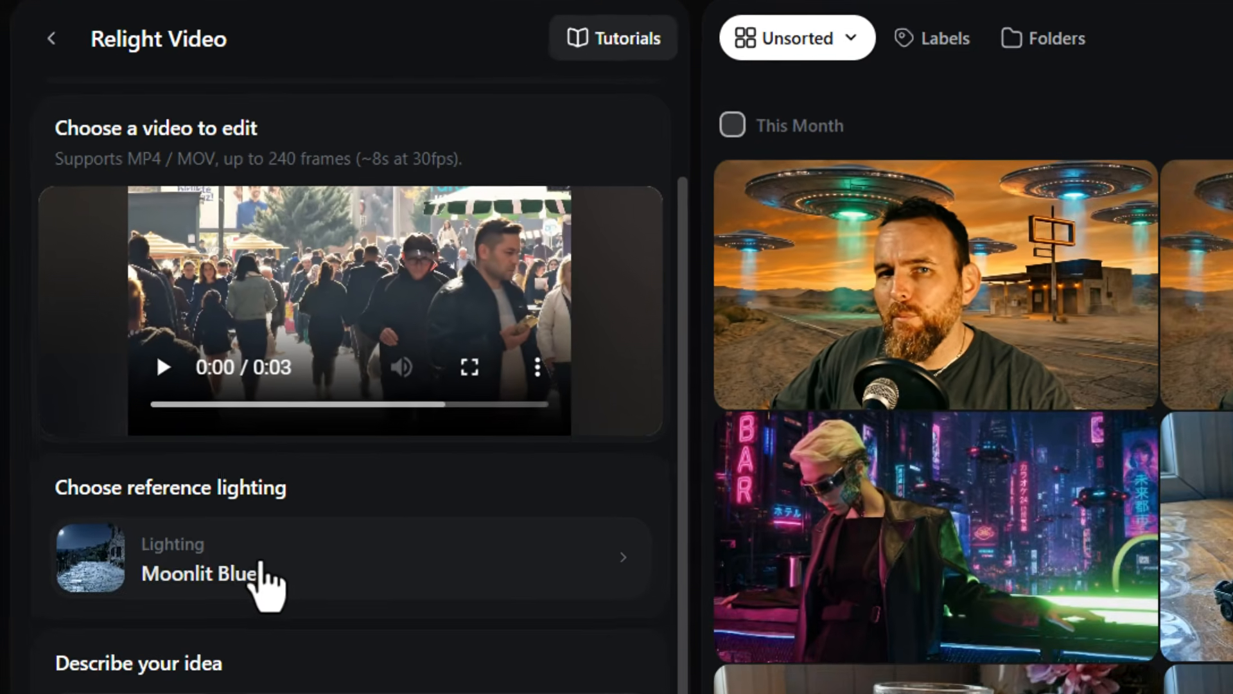
Choose a different reference lighting for the street crowd video in place of Moonlit Blue.
click(262, 567)
click(1059, 242)
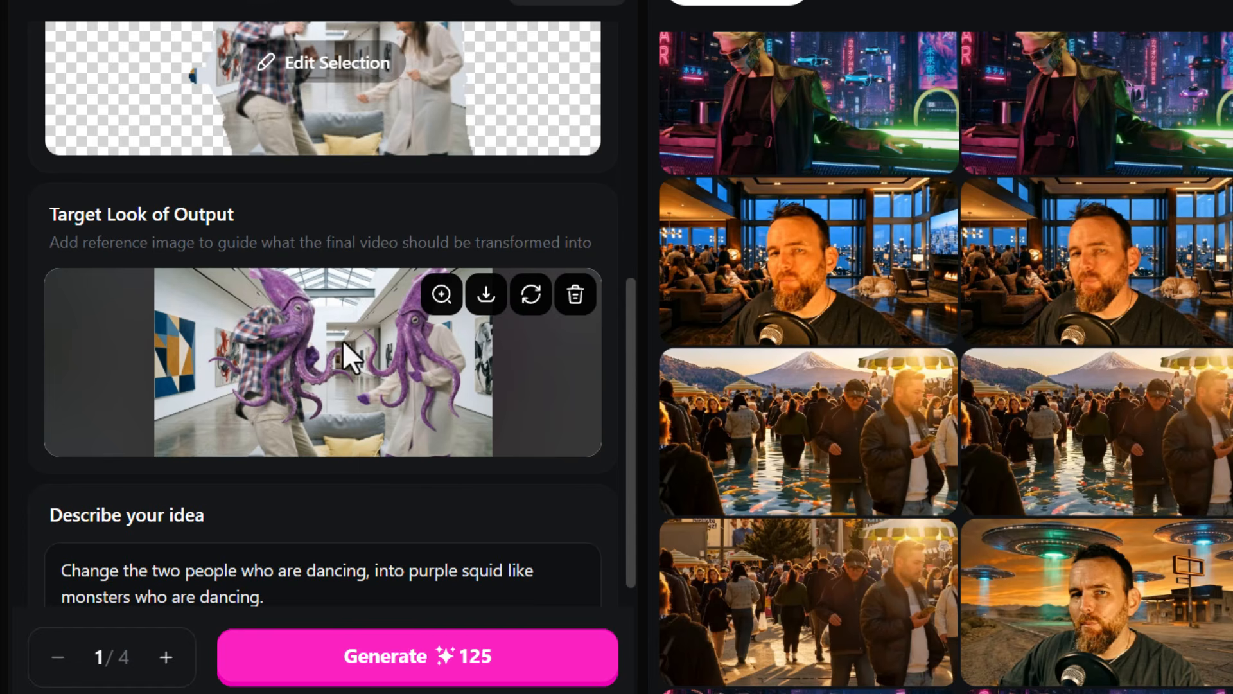
Modify the cyberpunk video, prompting to remove the floating background cars and add fast, constantly moving flying cars behind the girl, and generate it at 720p.
scroll(343, 347, down, 4)
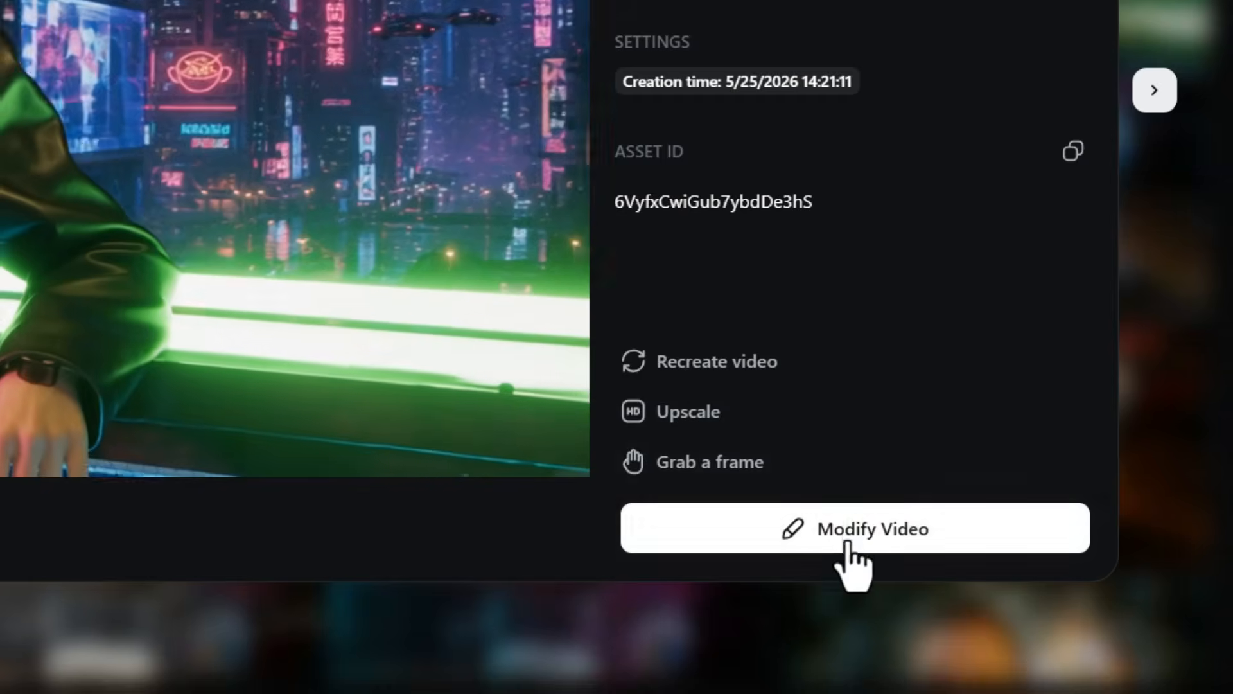
click(847, 545)
scroll(215, 542, down, 5)
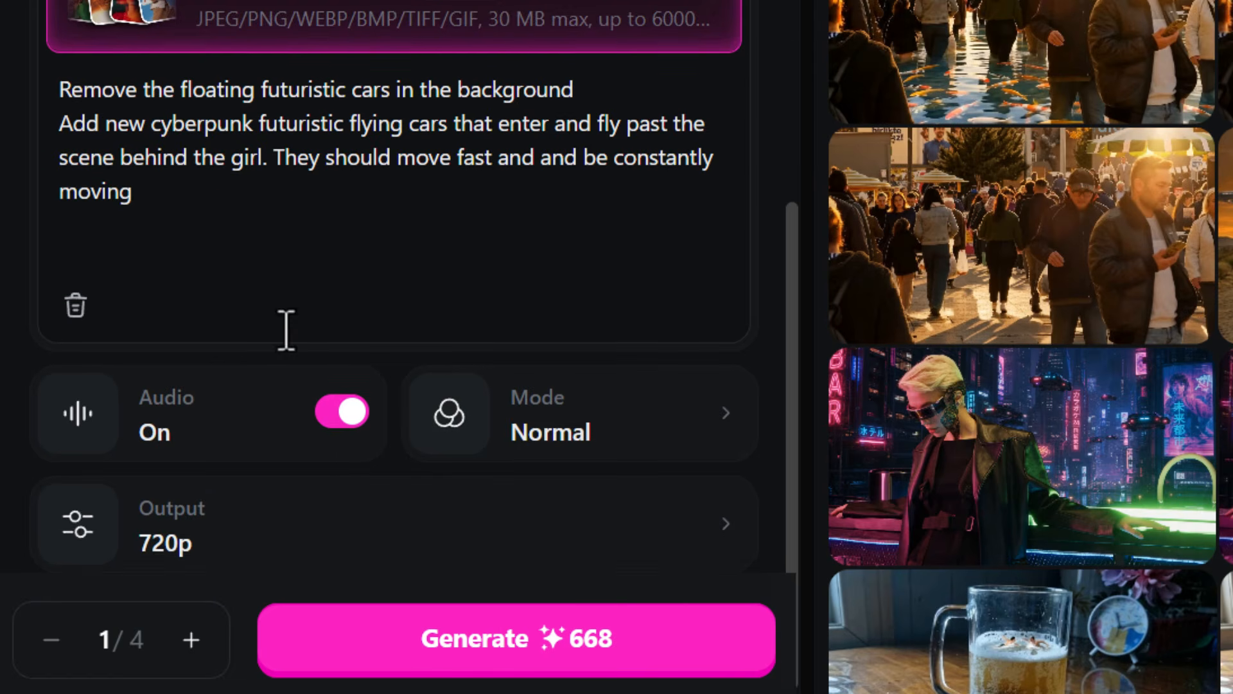
click(586, 655)
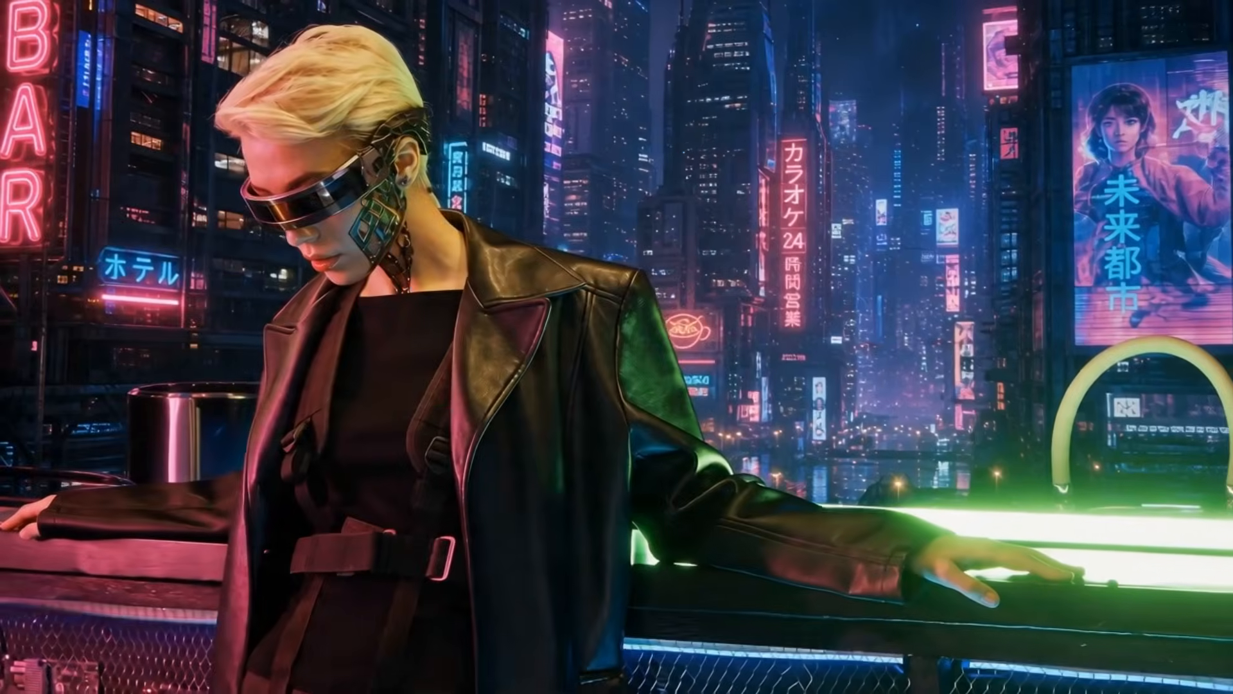